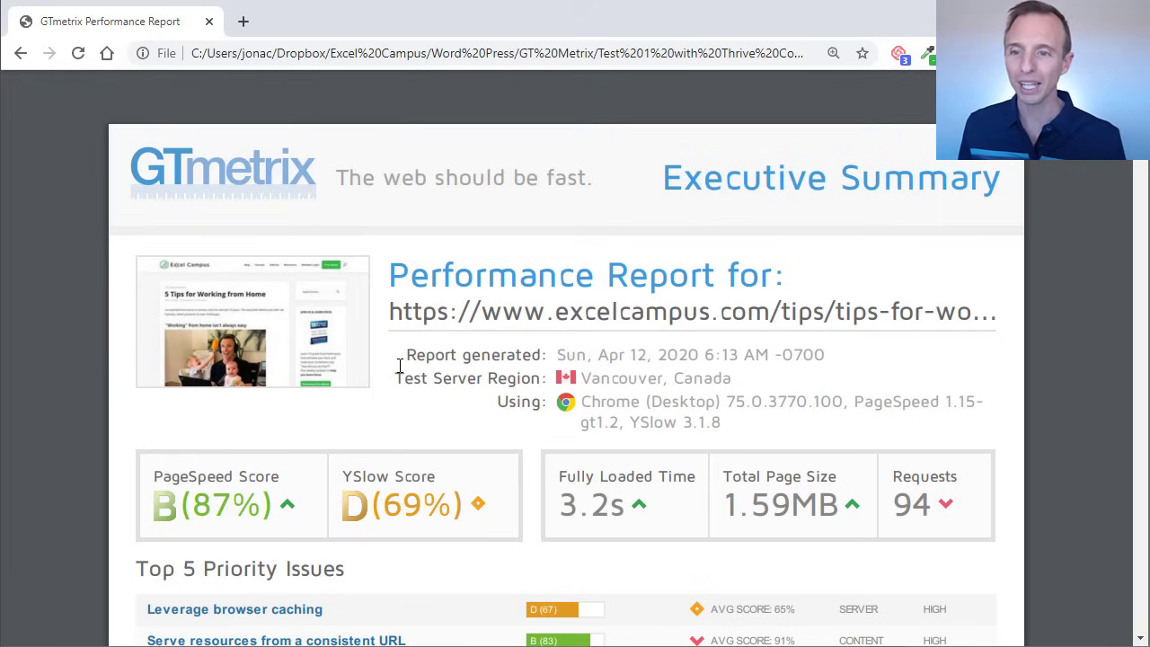
Scroll the GTmetrix PDF past waterfall and timing pages to the PageSpeed and YSlow Recommendations.
scroll(400, 367, "down", 2)
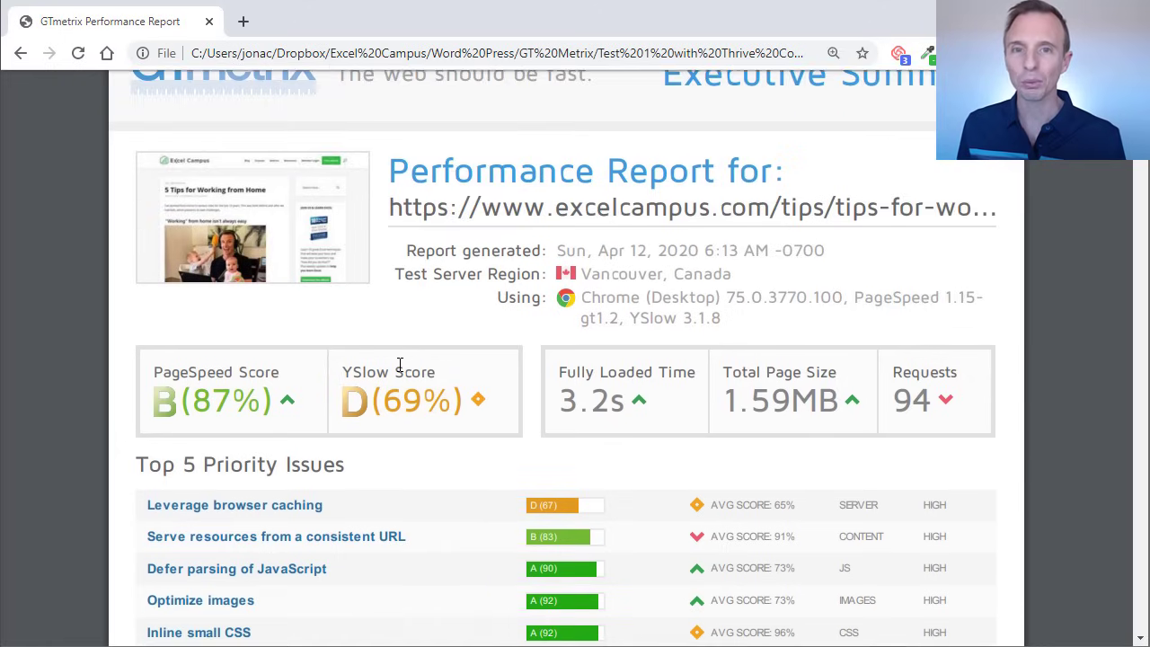
scroll(399, 367, "down", 2)
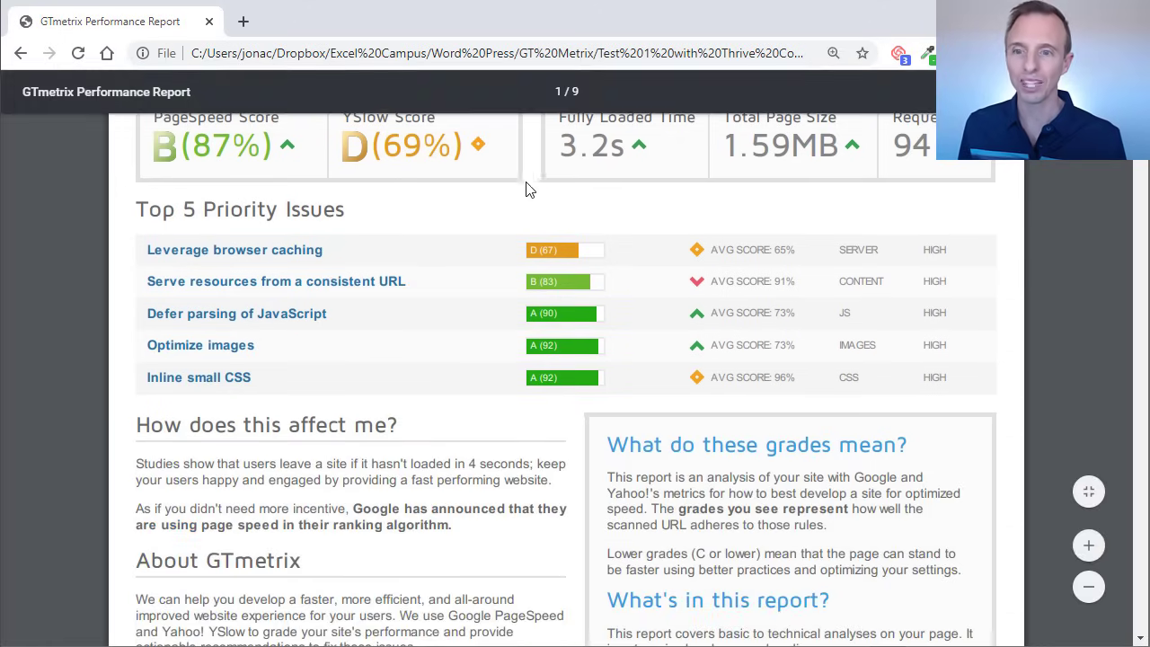
scroll(535, 304, "down", 1)
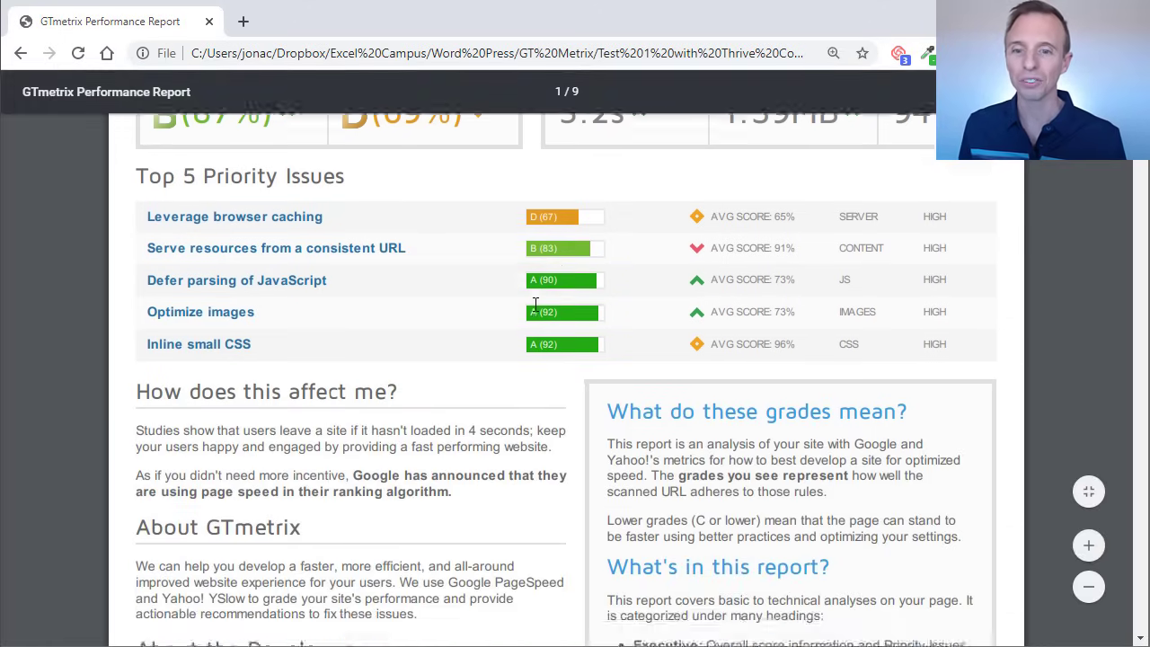
scroll(536, 304, "down", 8)
scroll(536, 304, "down", 3)
scroll(536, 305, "down", 1)
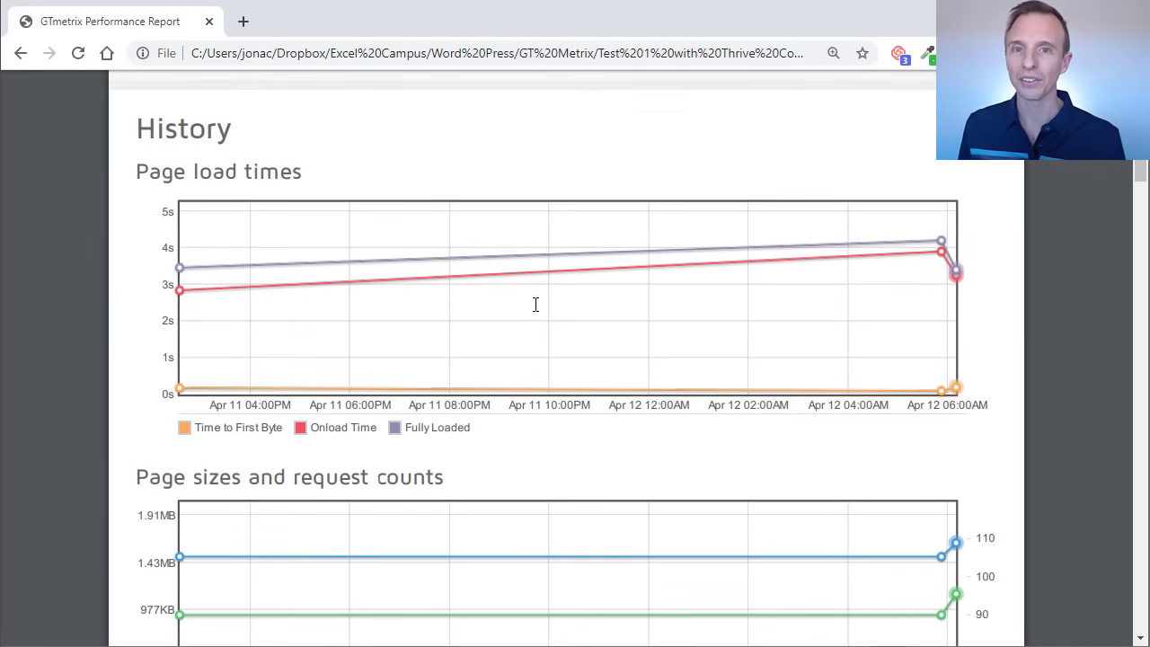
scroll(536, 304, "down", 6)
scroll(535, 305, "down", 3)
scroll(535, 304, "down", 4)
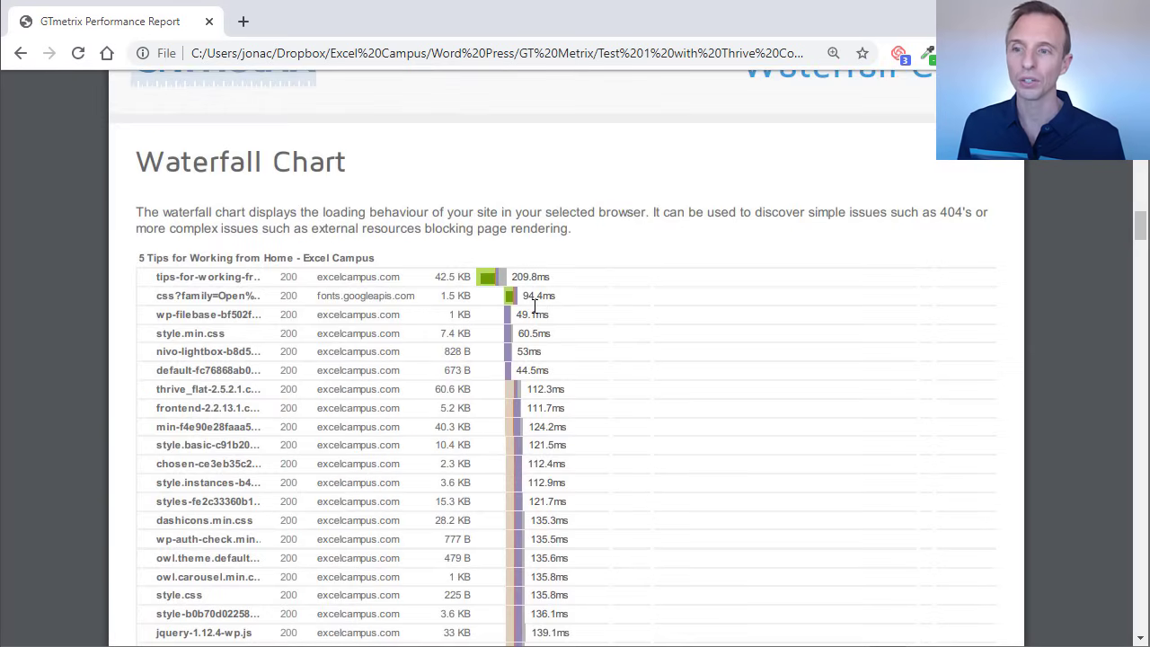
scroll(535, 305, "down", 3)
scroll(395, 301, "up", 3)
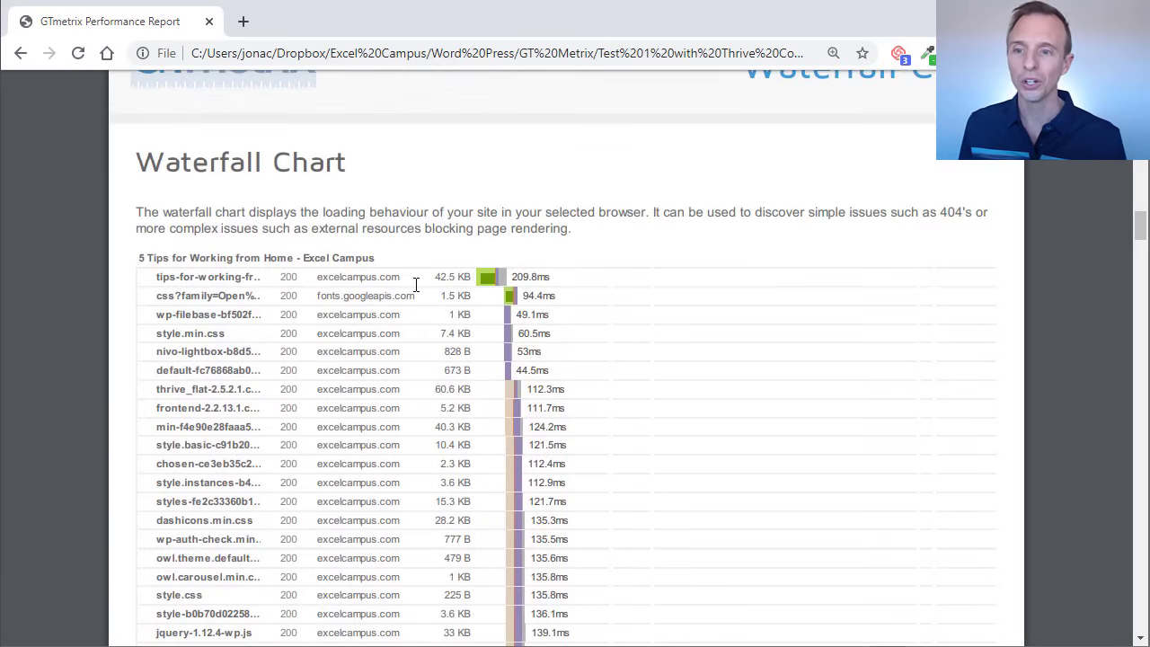
scroll(416, 285, "down", 1)
scroll(419, 286, "down", 4)
scroll(420, 287, "down", 1)
scroll(422, 289, "down", 5)
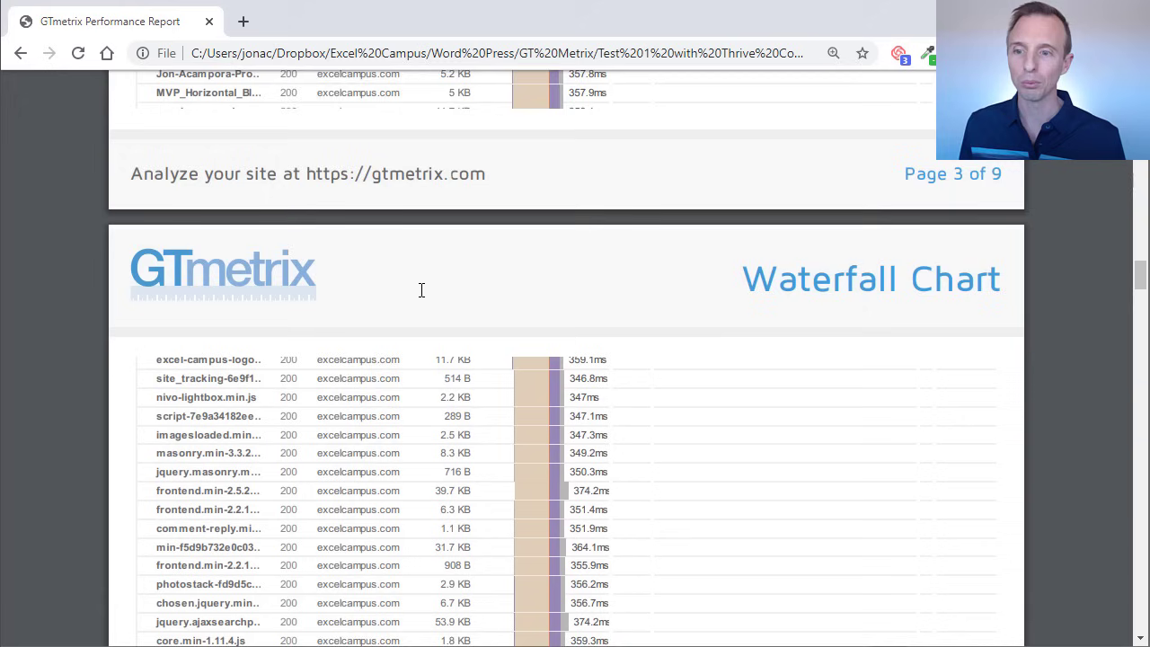
scroll(421, 289, "down", 1)
scroll(422, 289, "down", 4)
scroll(421, 290, "down", 3)
scroll(422, 290, "down", 4)
scroll(422, 290, "down", 10)
scroll(435, 240, "down", 3)
scroll(435, 247, "down", 2)
scroll(434, 250, "down", 5)
scroll(432, 252, "down", 4)
scroll(432, 256, "down", 3)
scroll(432, 261, "down", 5)
scroll(432, 265, "down", 2)
scroll(434, 268, "down", 5)
scroll(434, 268, "down", 2)
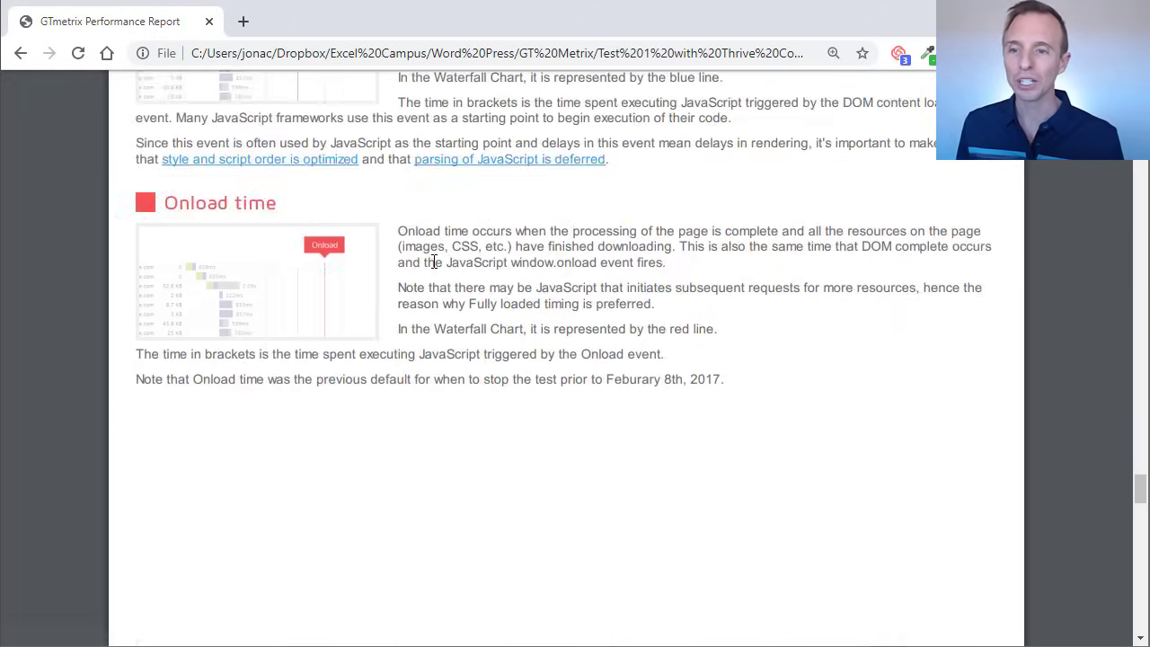
scroll(432, 258, "down", 5)
scroll(437, 267, "down", 1)
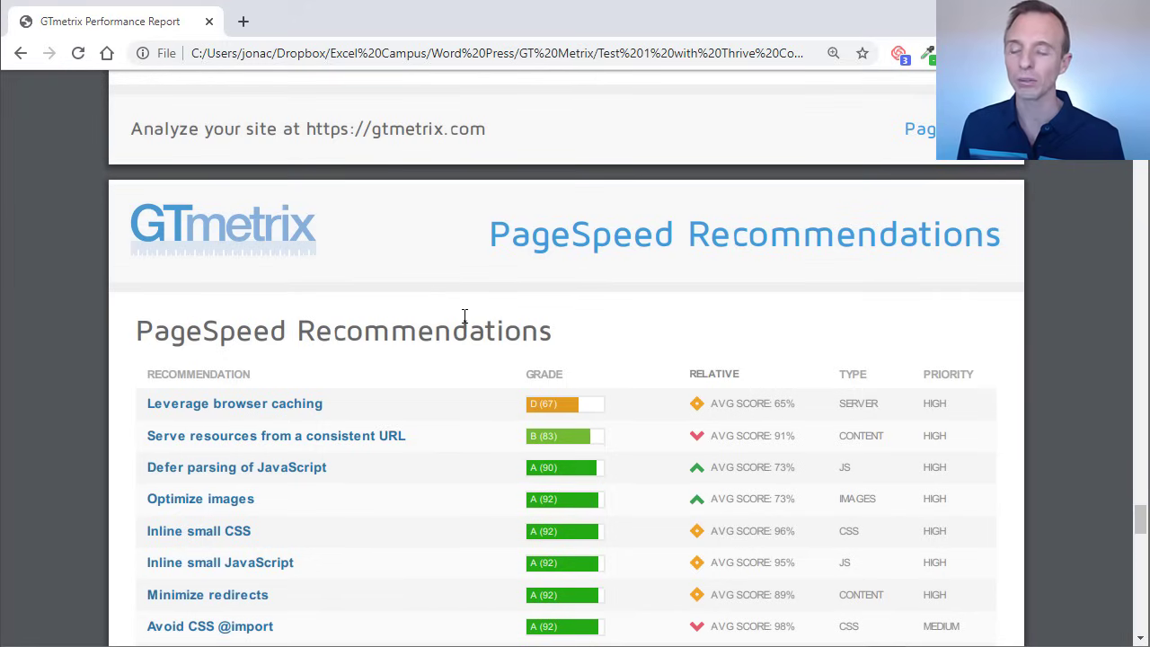
scroll(493, 337, "down", 2)
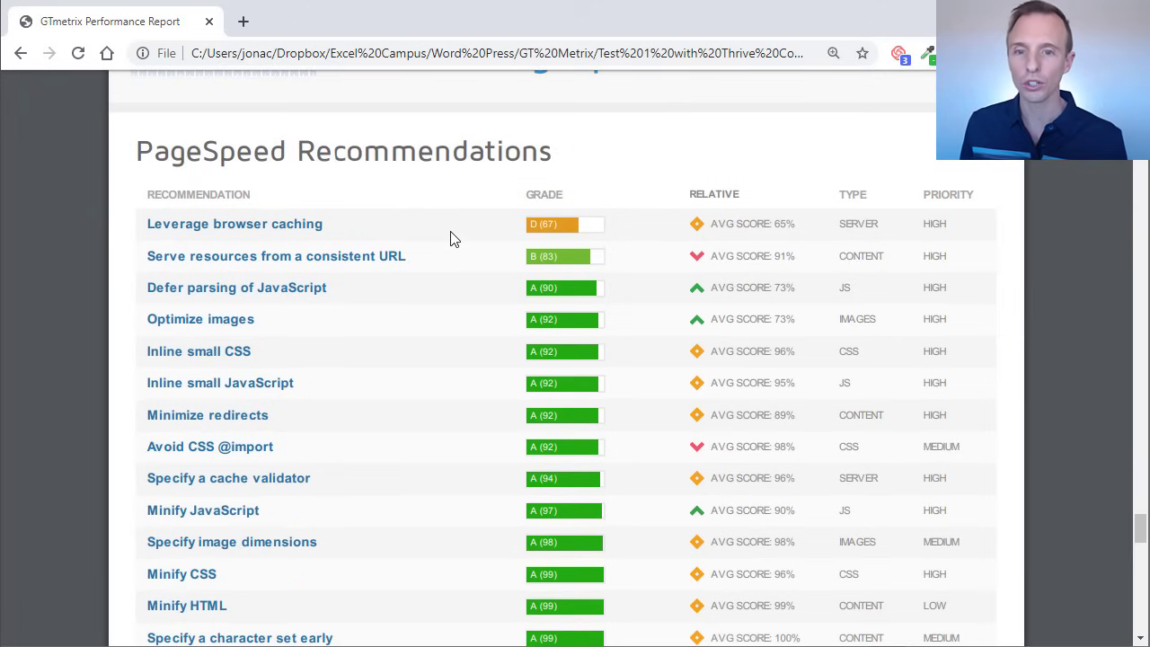
scroll(451, 236, "down", 1)
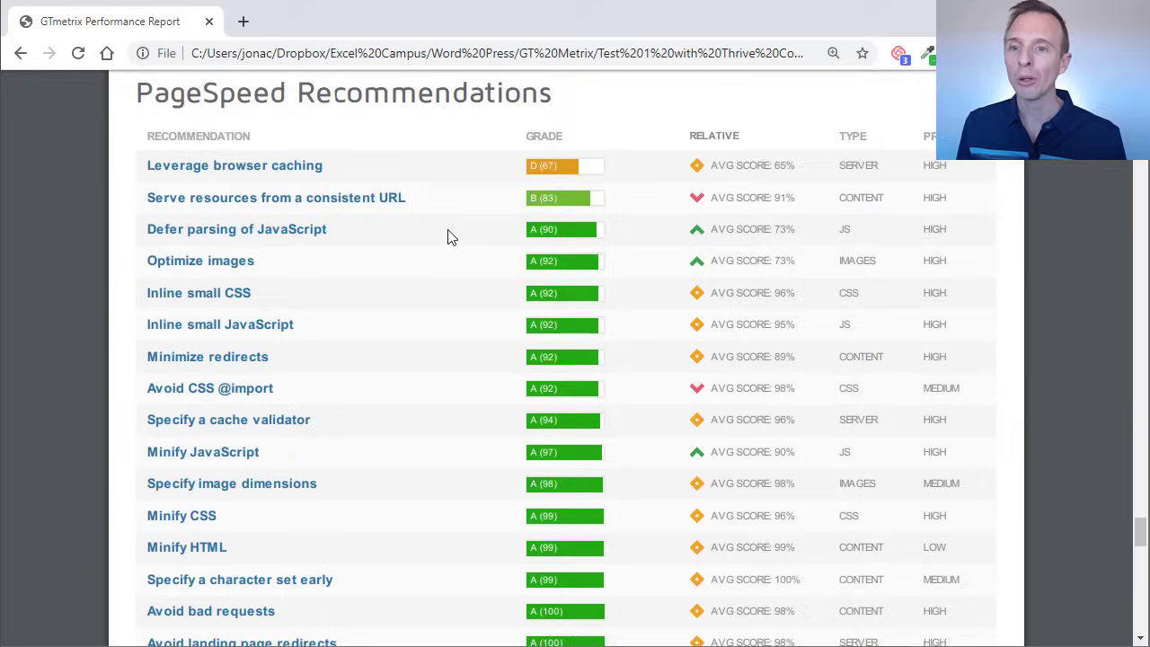
scroll(451, 236, "down", 4)
scroll(451, 236, "down", 2)
scroll(451, 237, "down", 5)
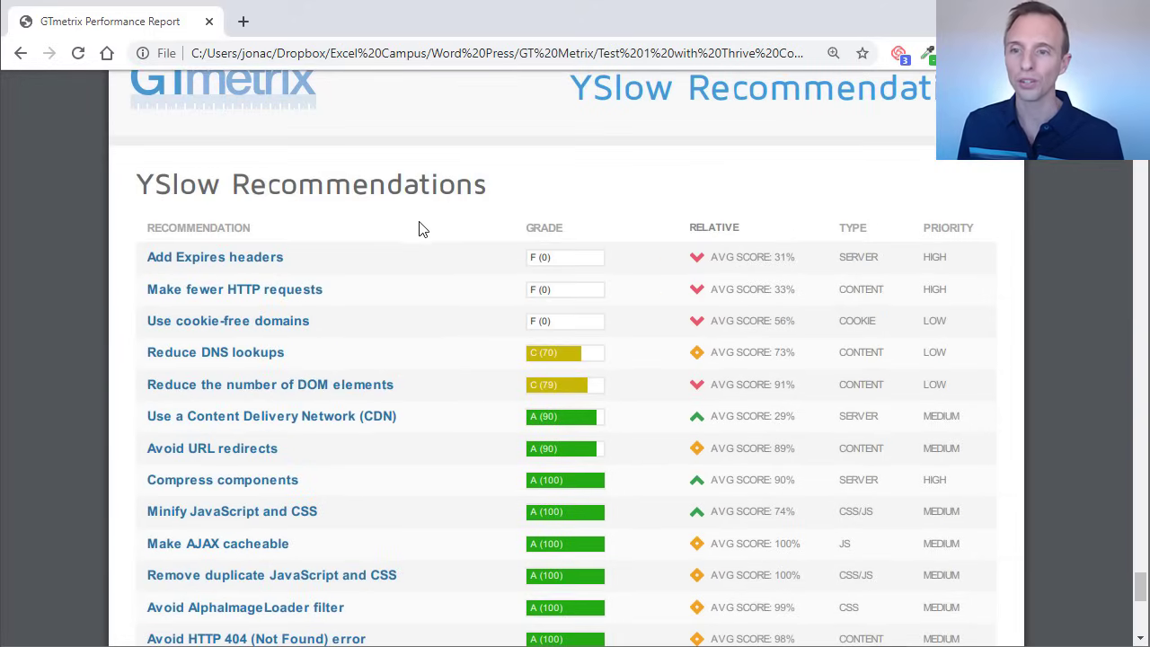
scroll(343, 301, "down", 3)
scroll(344, 302, "down", 2)
scroll(343, 302, "up", 1)
scroll(343, 302, "up", 4)
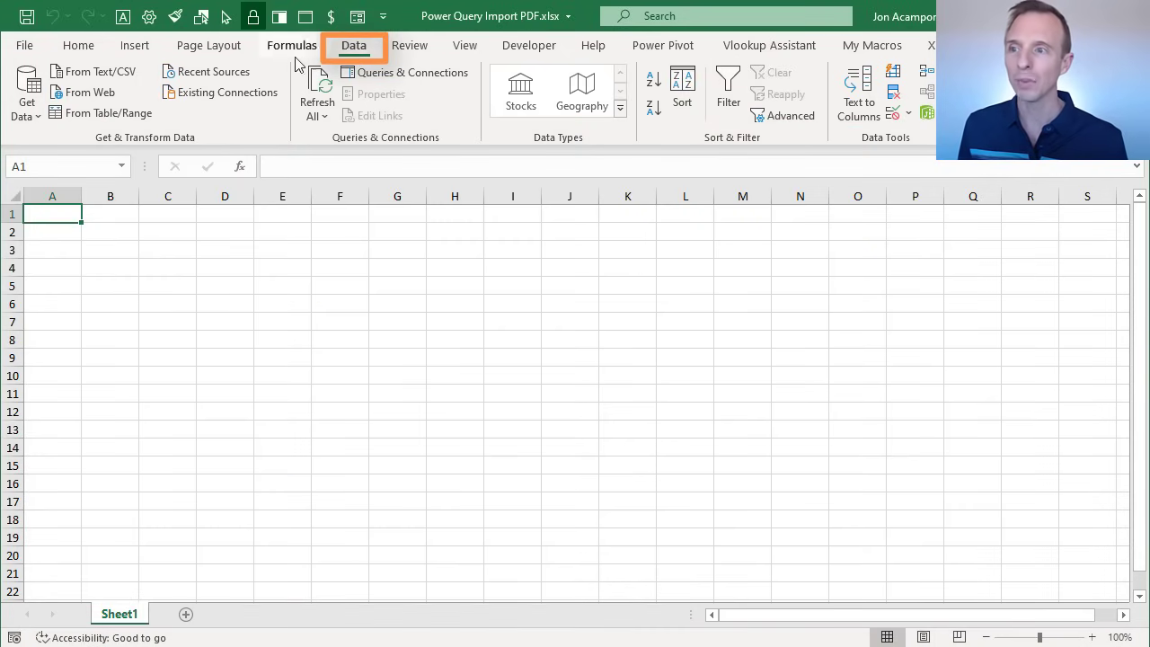
Import GTmetrix-report.pdf through Get Data From PDF into the Navigator.
left_click(31, 111)
mouse_move(99, 149)
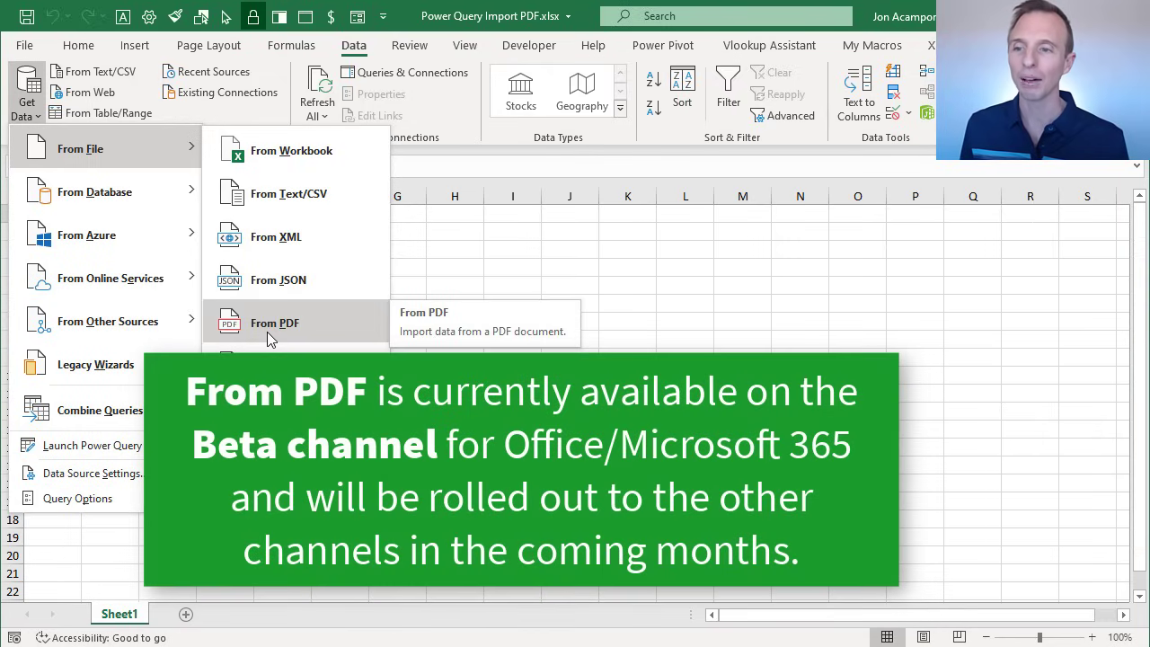
left_click(268, 329)
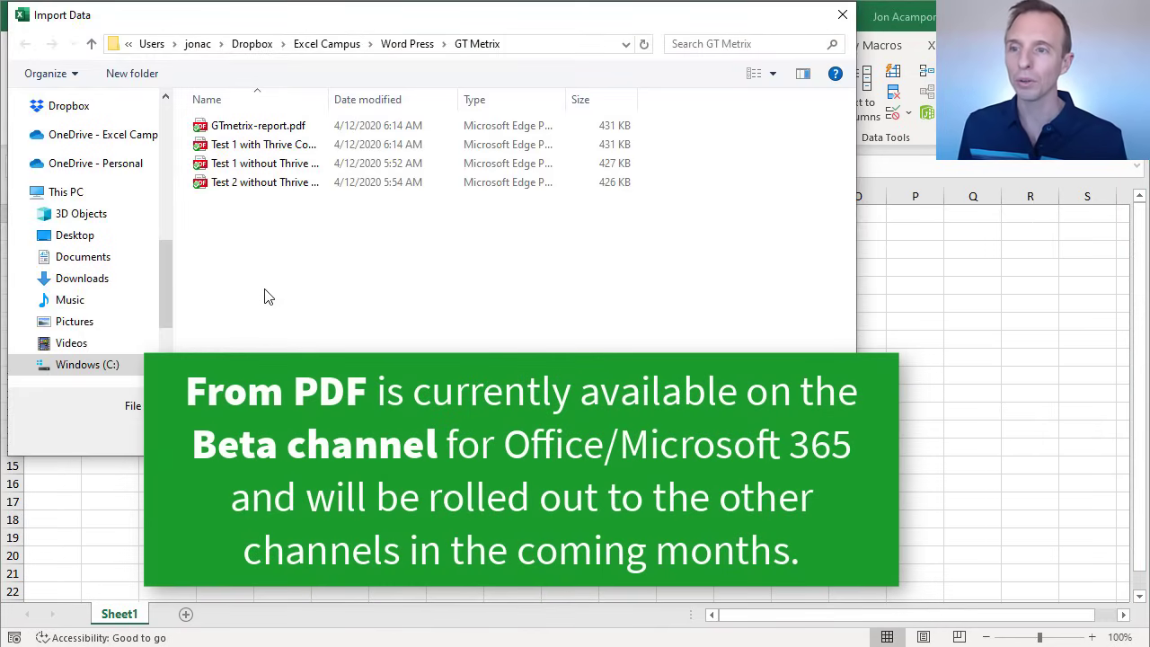
left_click(237, 128)
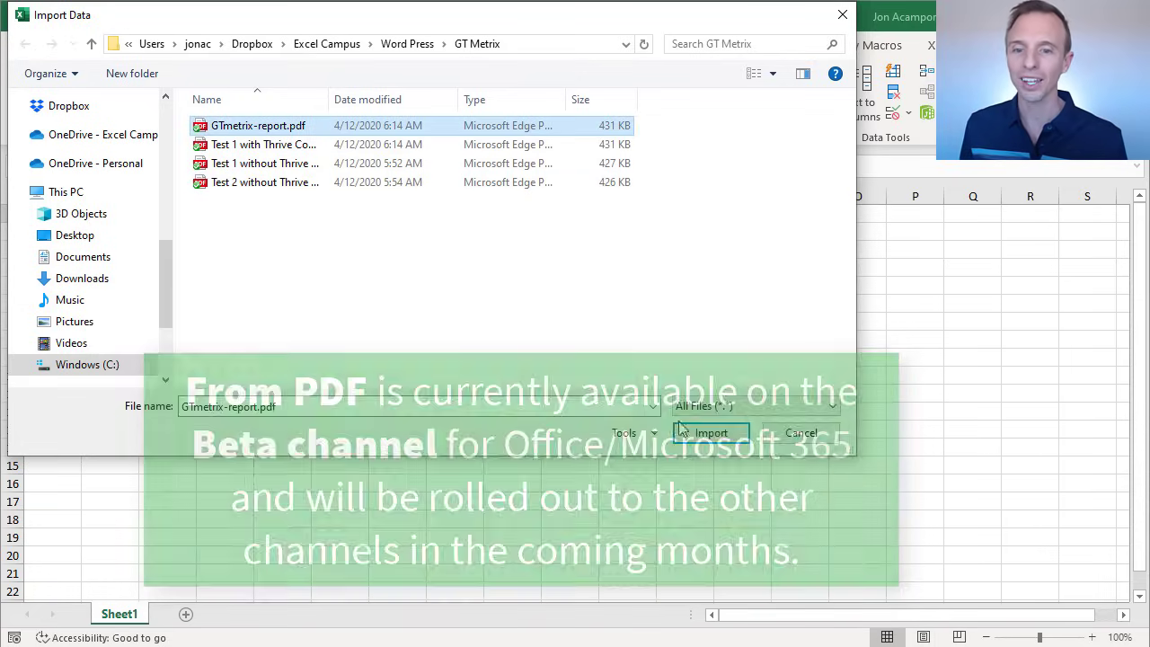
left_click(710, 433)
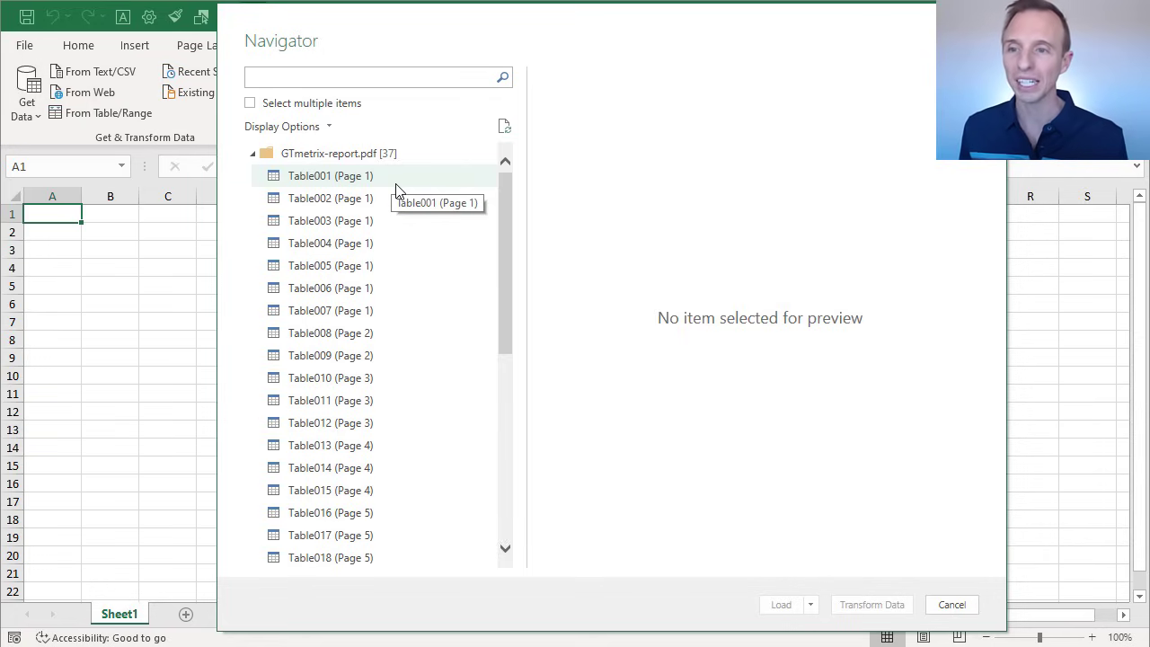
Preview Table001, Table002, Table003 and Table011 in the Navigator, then scroll the table list.
left_click(398, 191)
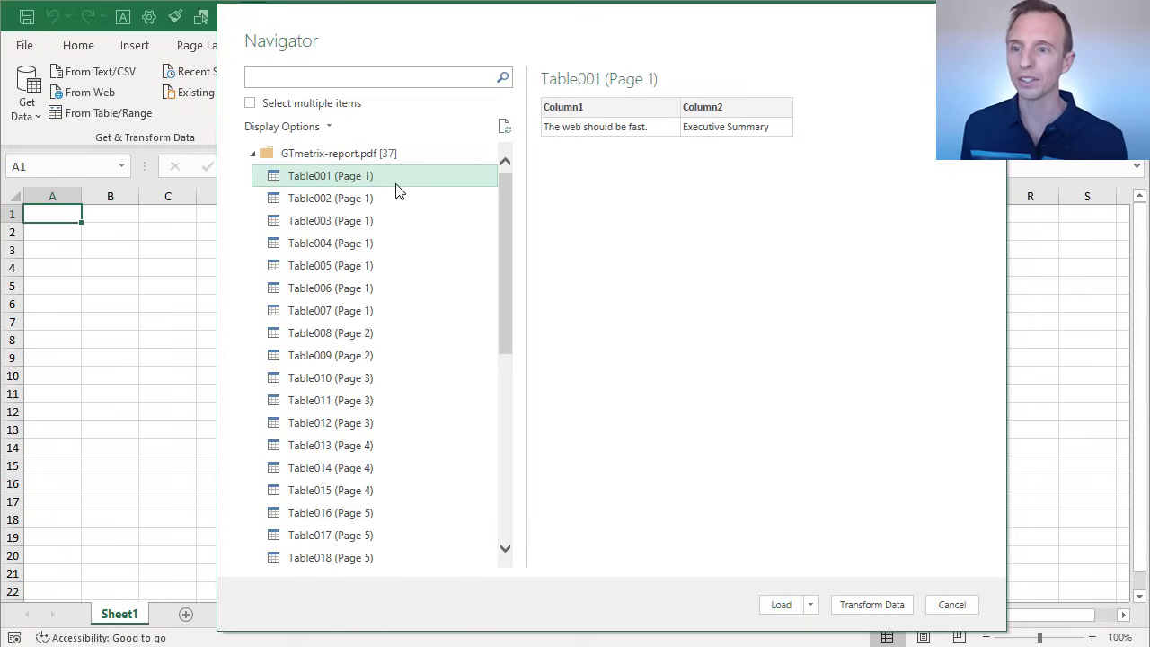
left_click(331, 202)
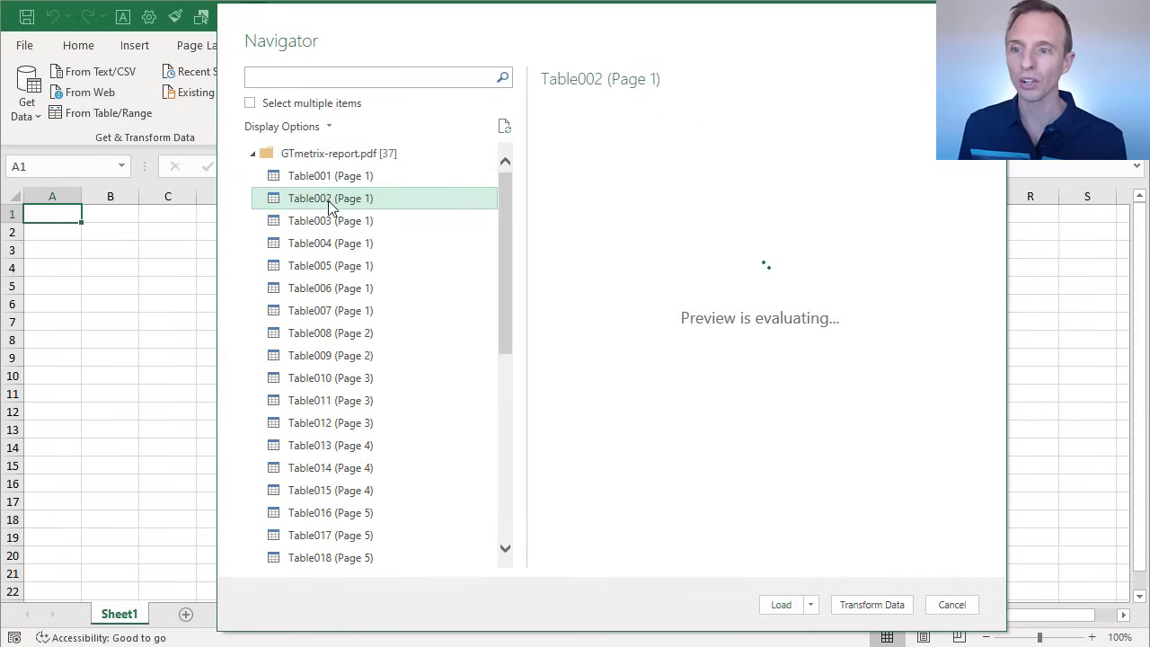
left_click(325, 225)
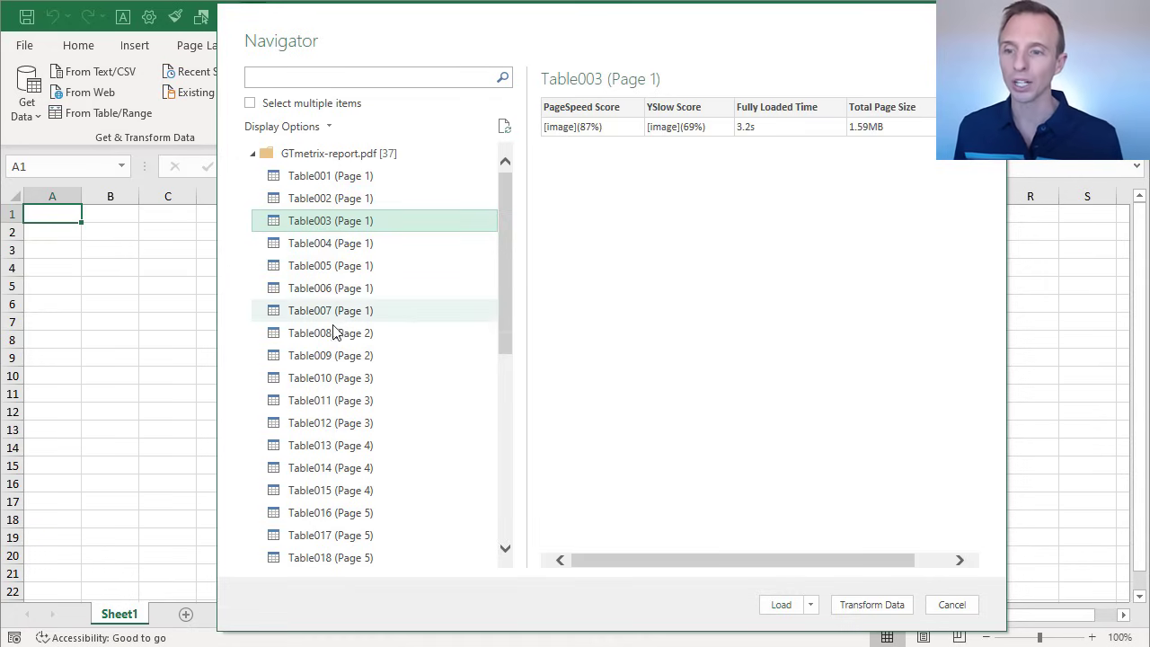
left_click(339, 404)
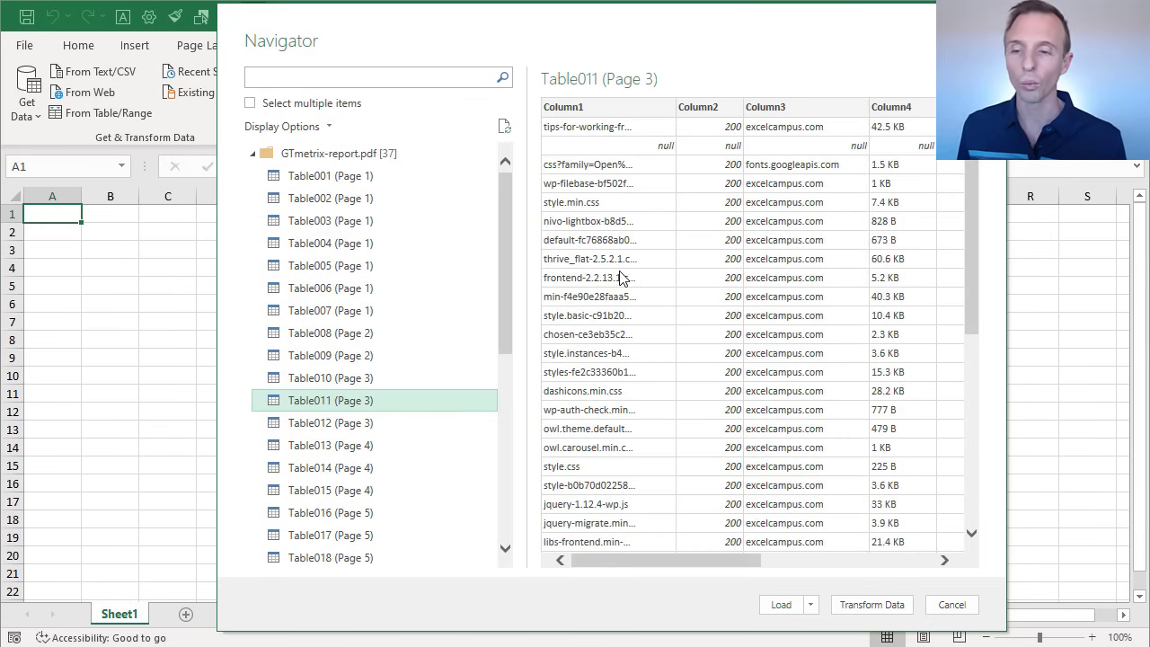
left_click_drag(507, 231, 506, 454)
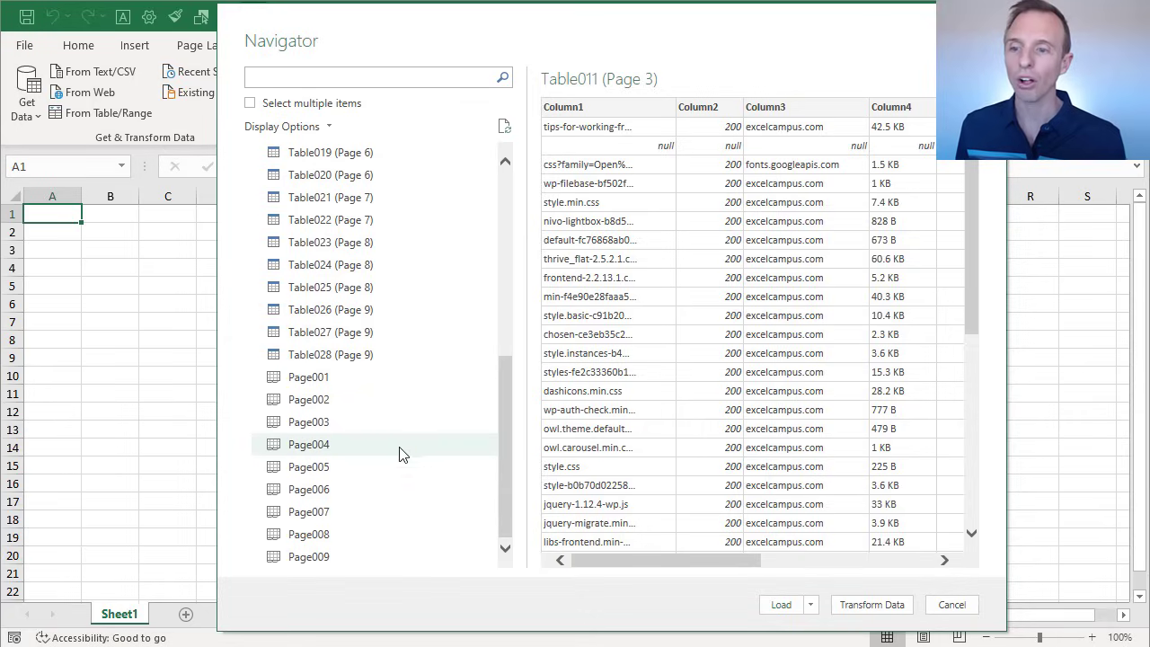
Preview Page001, Page002, Table024 (PageSpeed) and Table027 (YSlow) in the Navigator.
left_click(312, 381)
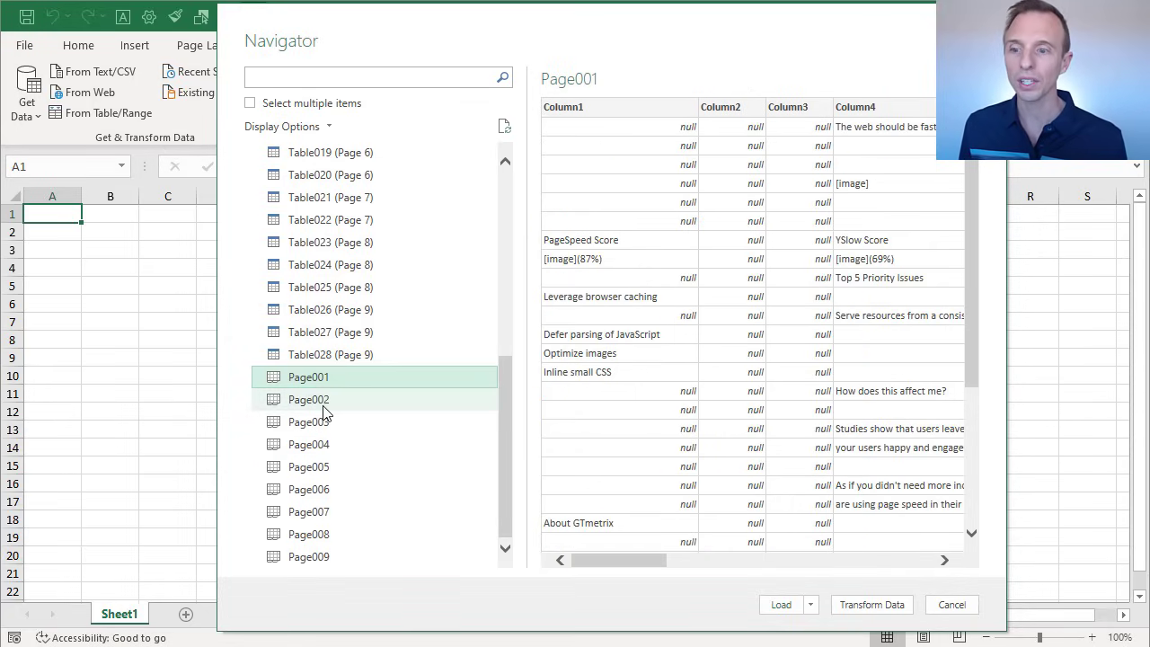
left_click(325, 406)
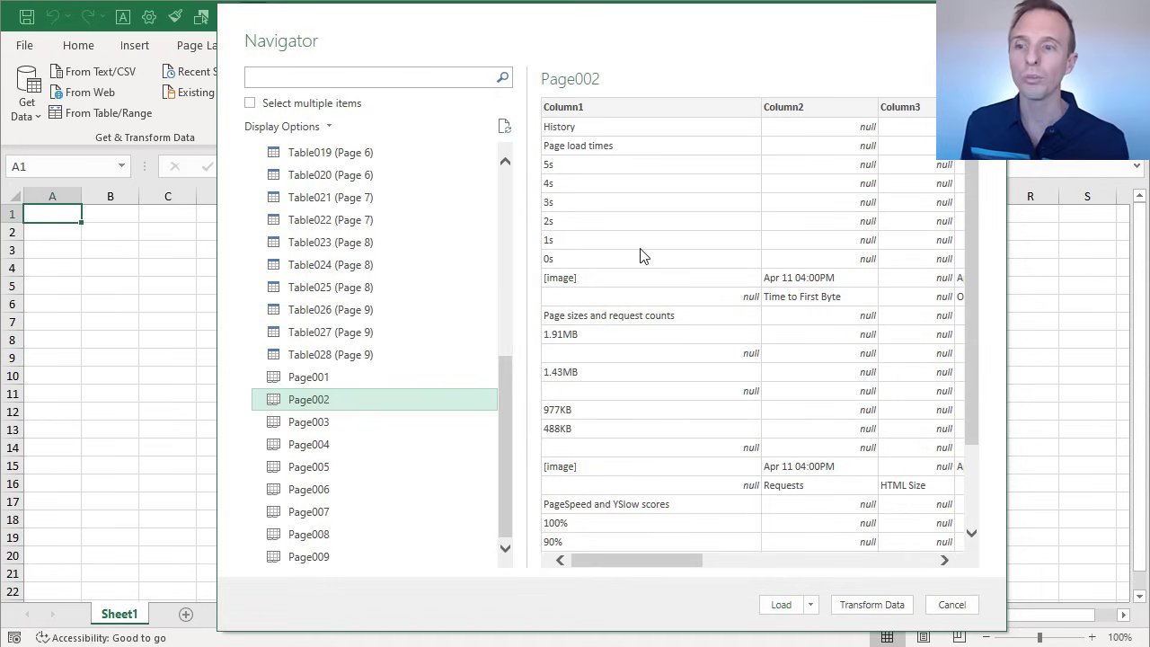
left_click(355, 277)
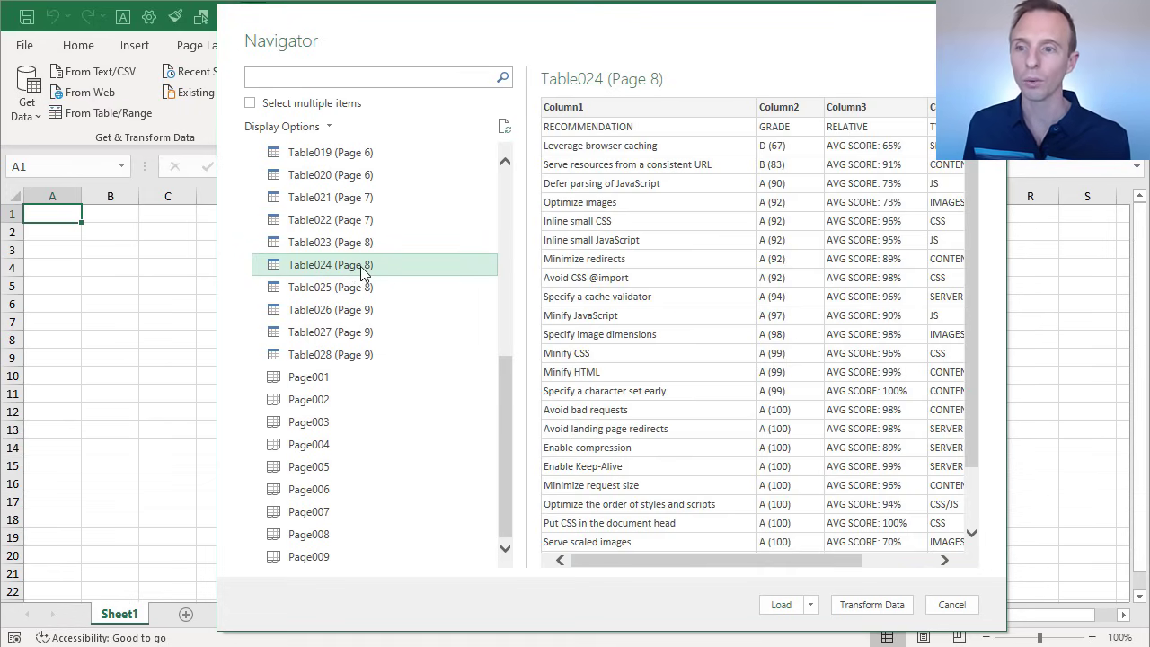
left_click(344, 338)
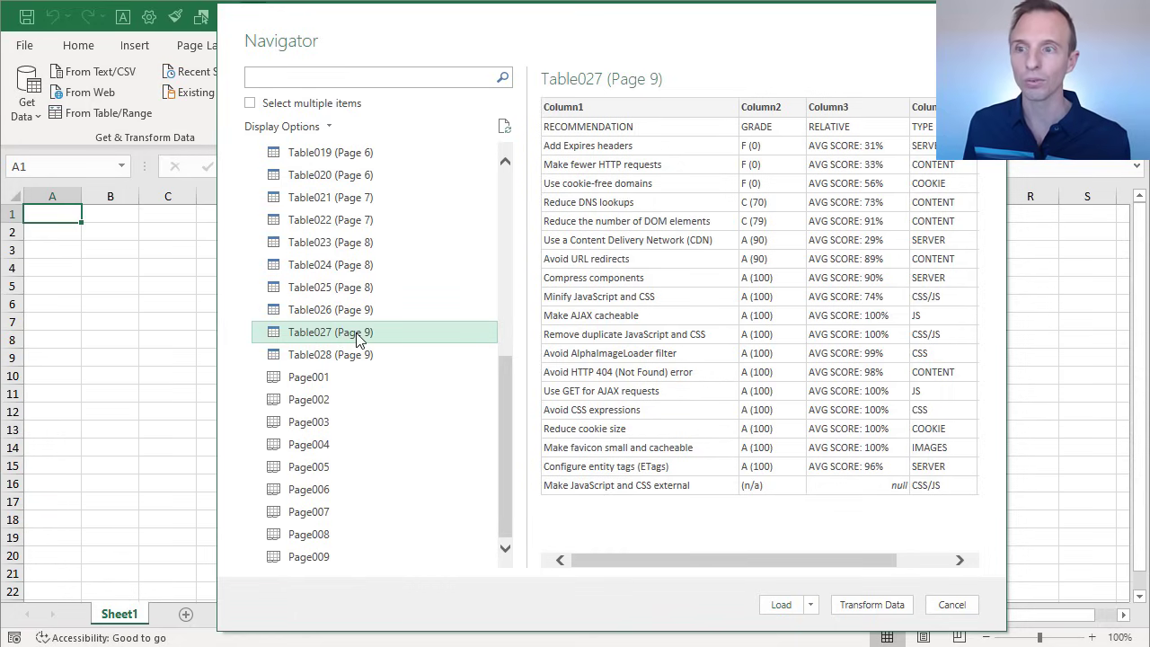
Enable multiple-item selection and tick Table024.
left_click(250, 106)
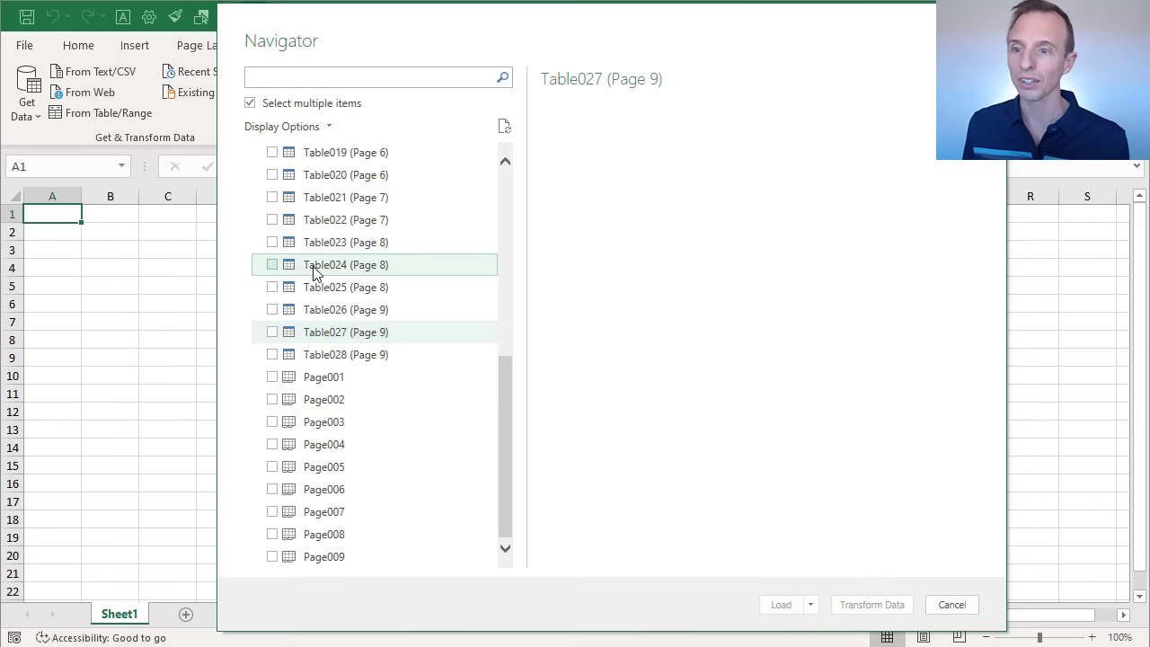
left_click(282, 270)
left_click(272, 264)
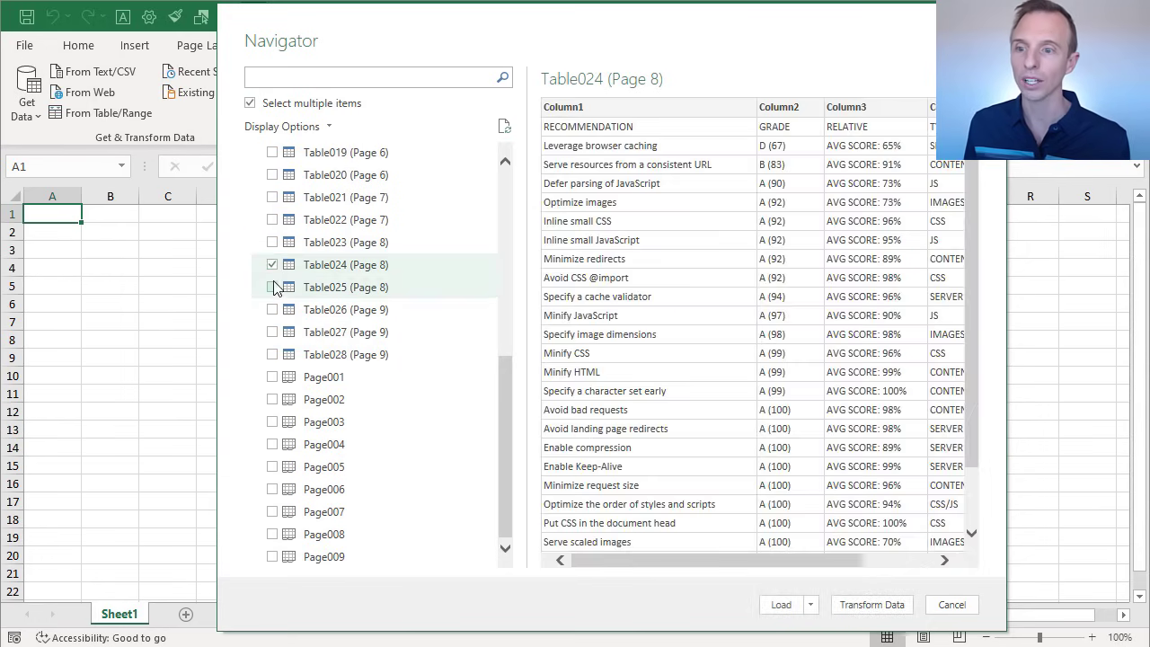
Tick Table027 as well and open both tables in the Power Query Editor, previewing each.
left_click(273, 332)
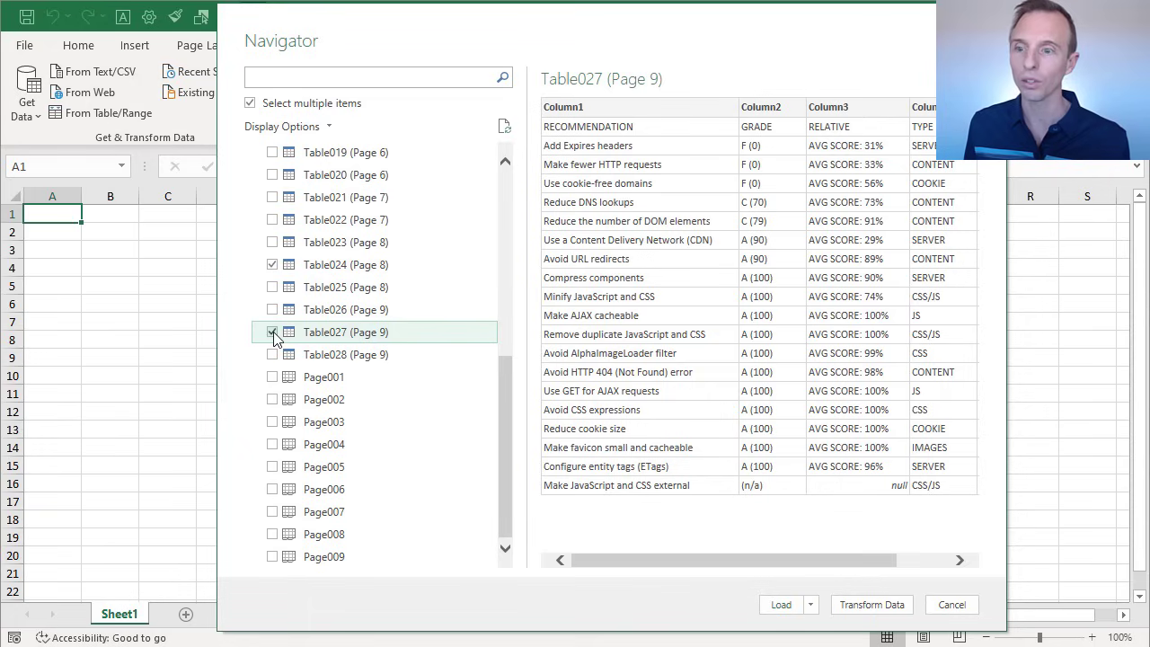
left_click(850, 606)
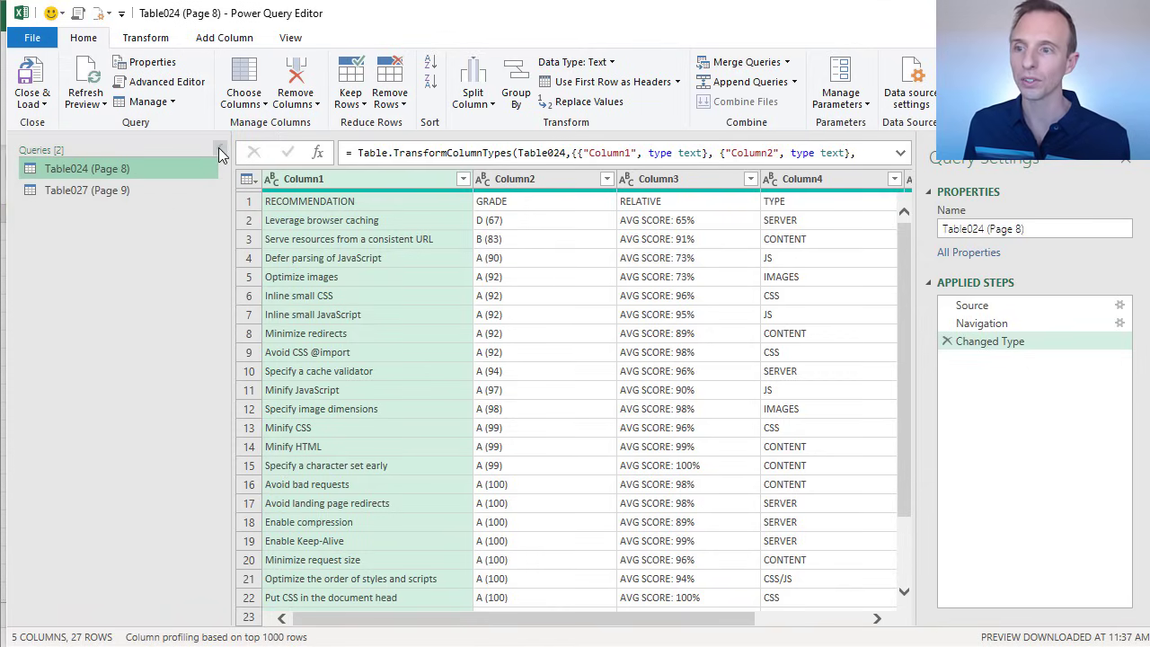
left_click(218, 147)
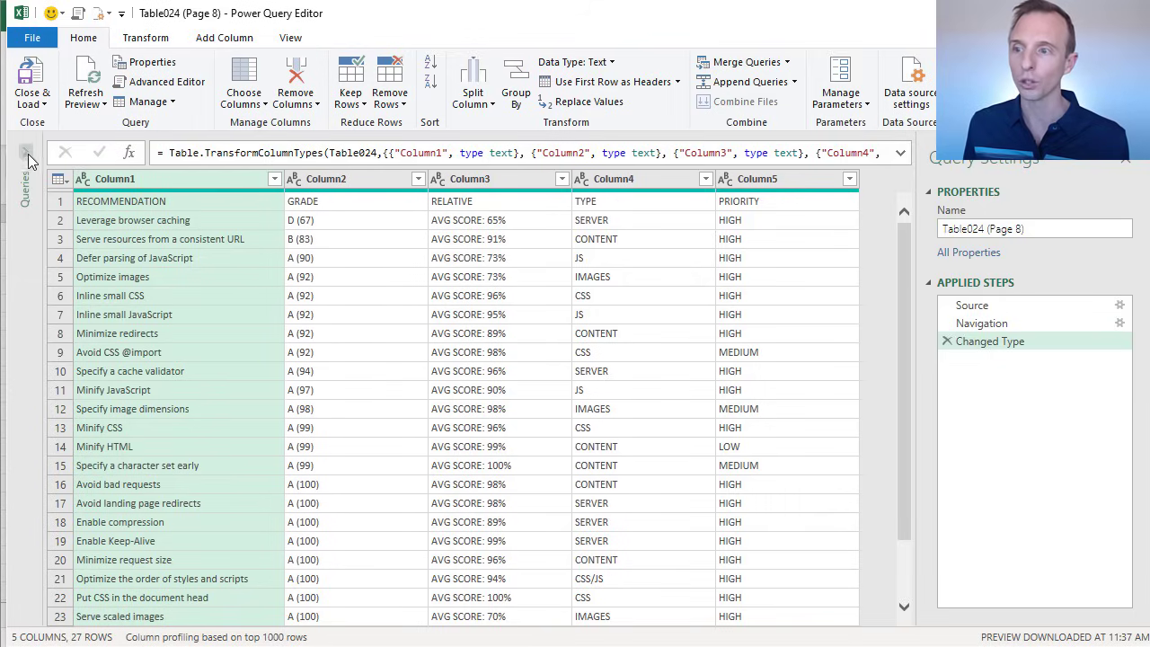
left_click(32, 160)
left_click(76, 192)
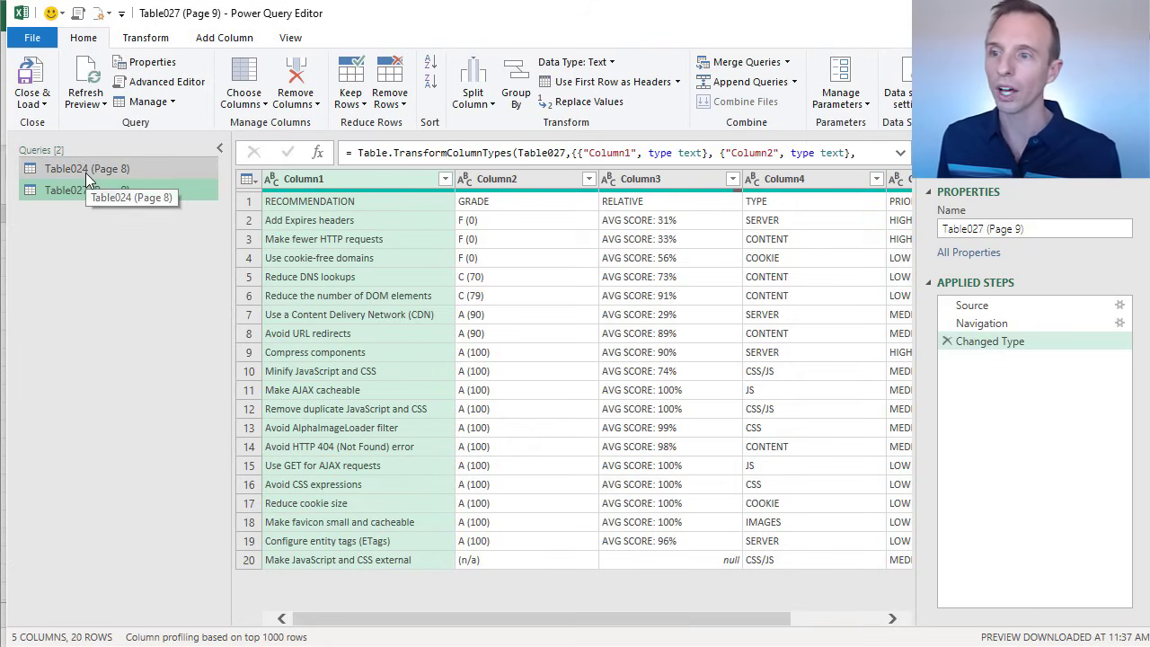
left_click(86, 172)
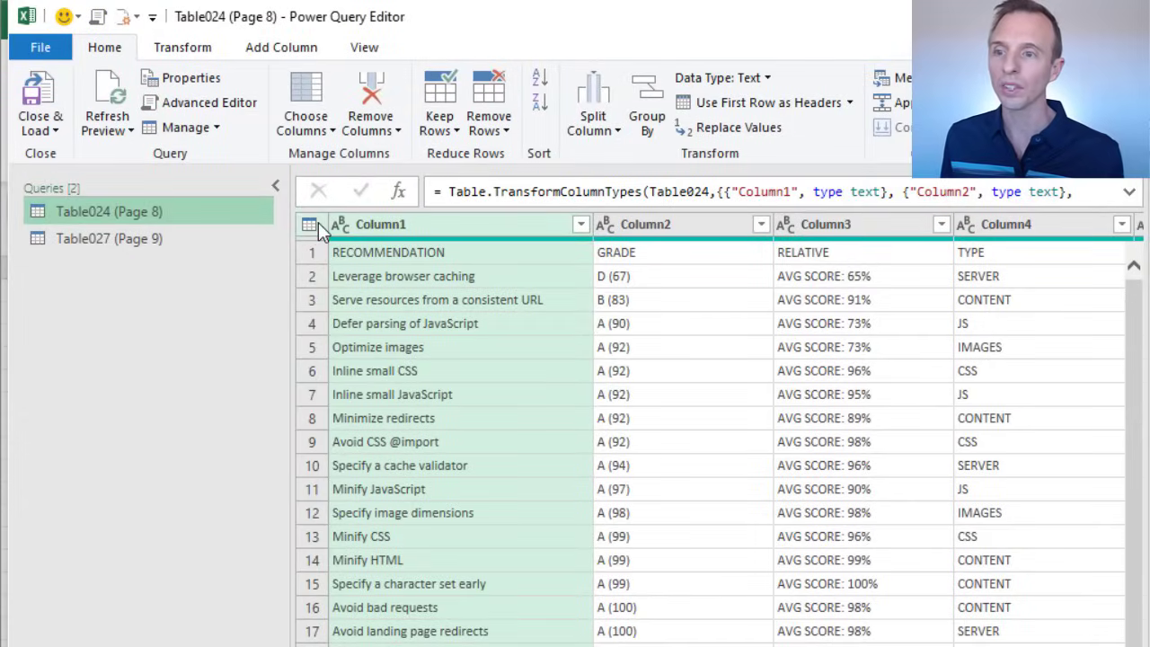
Apply Use First Row as Headers to both the Table024 and Table027 queries.
left_click(318, 222)
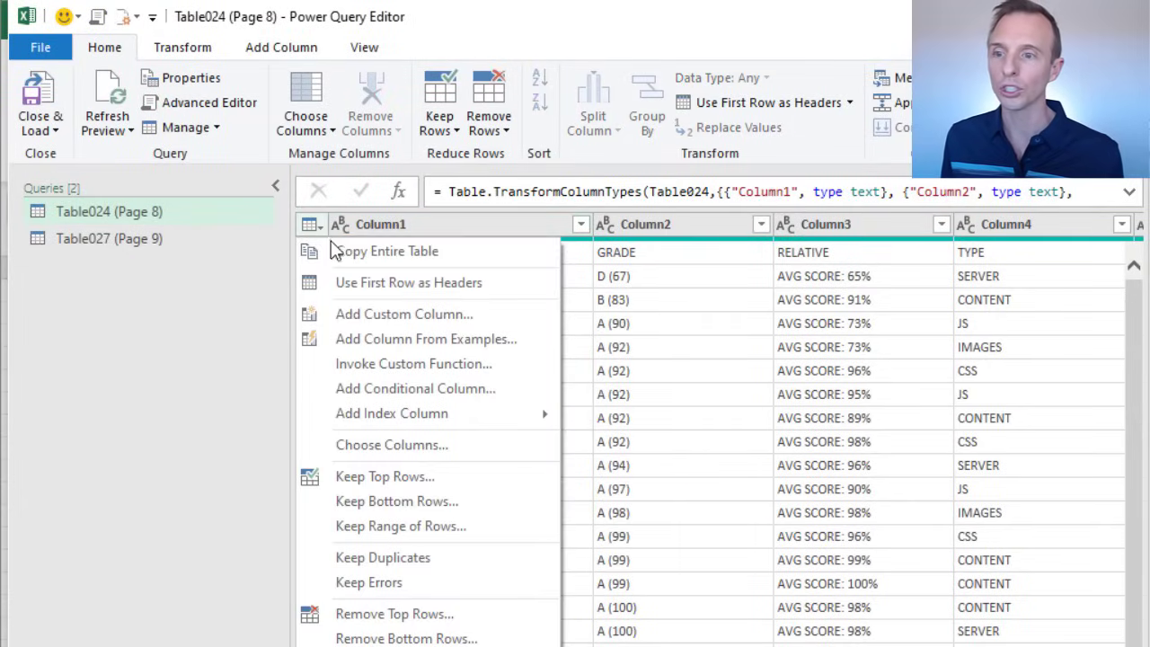
left_click(349, 286)
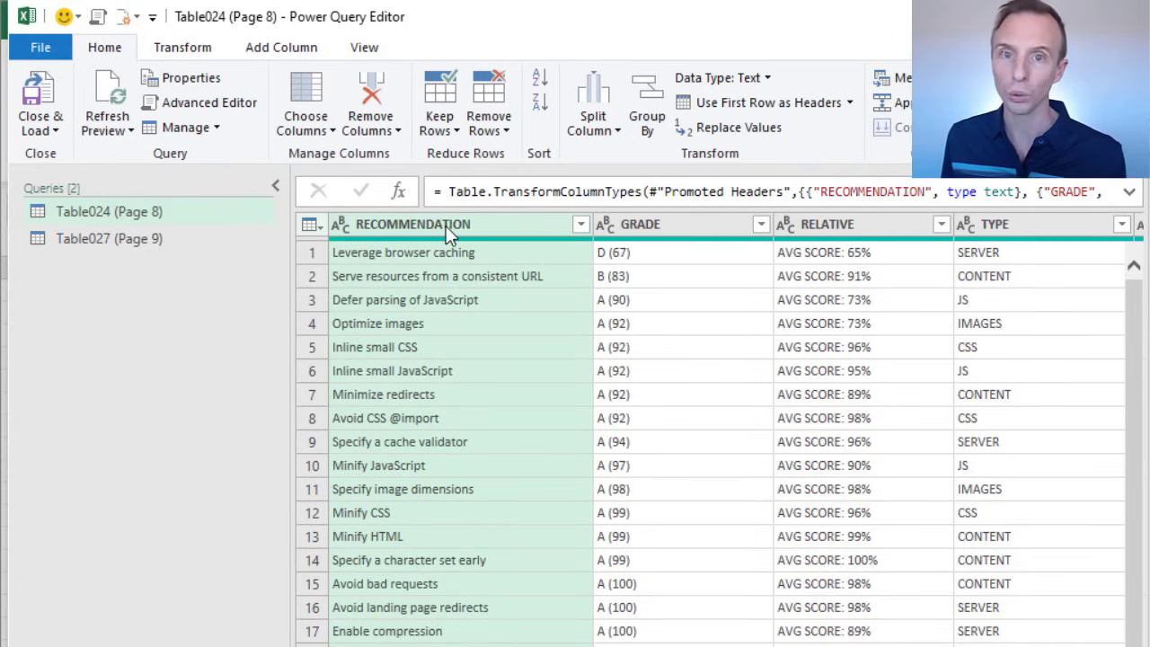
left_click(149, 241)
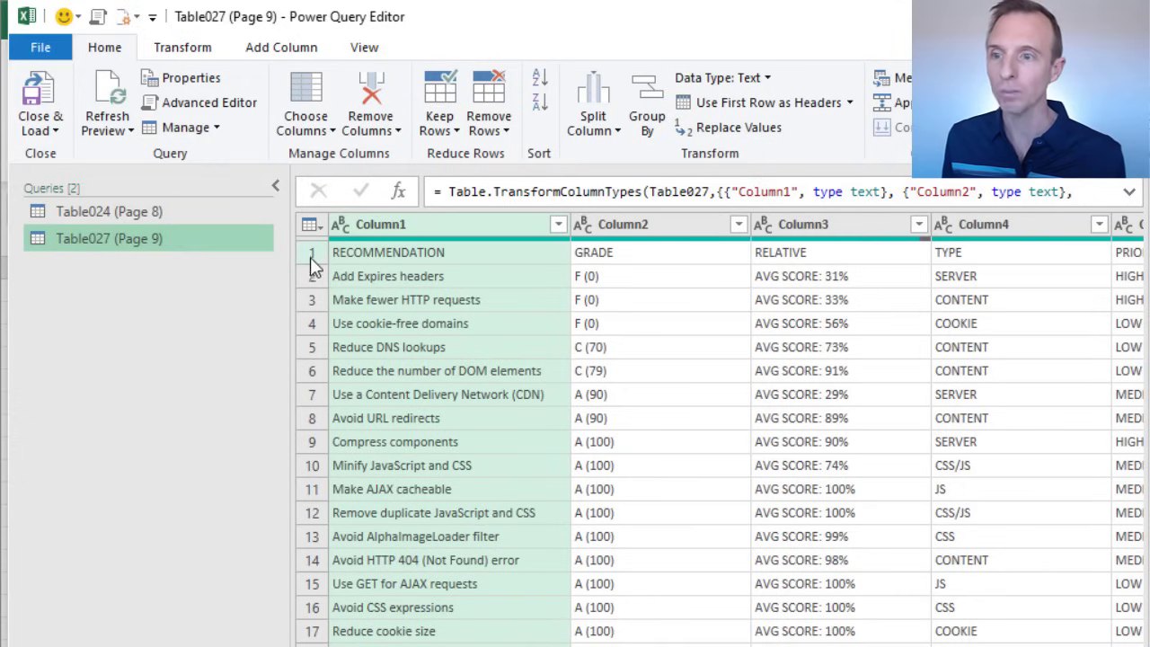
left_click(317, 226)
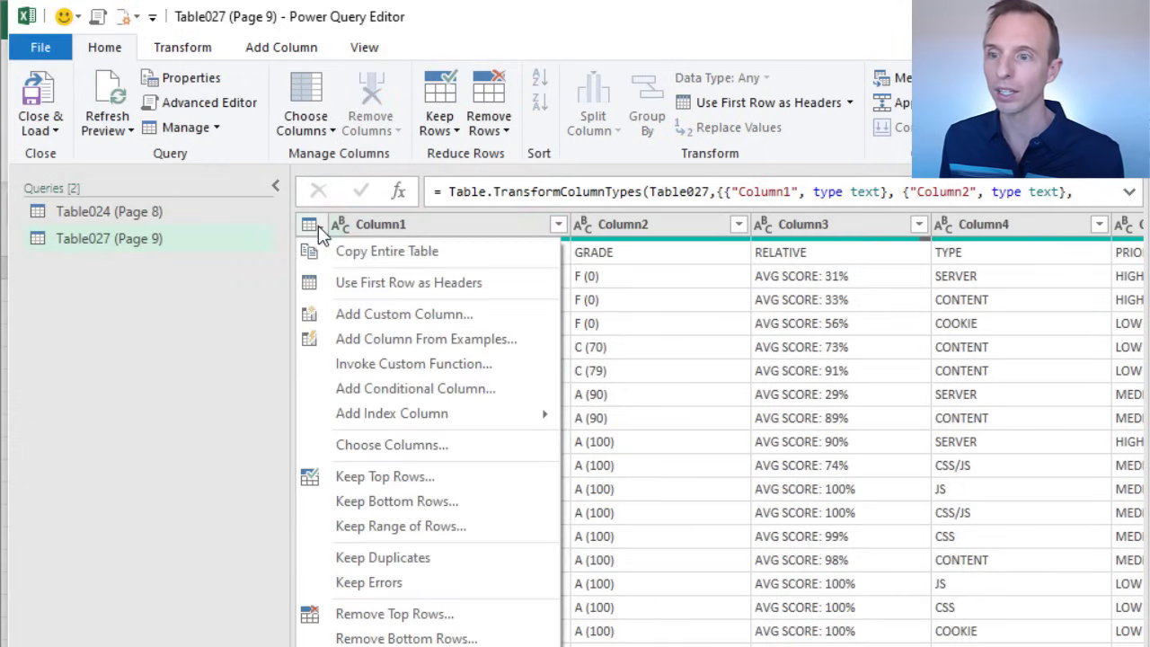
left_click(346, 283)
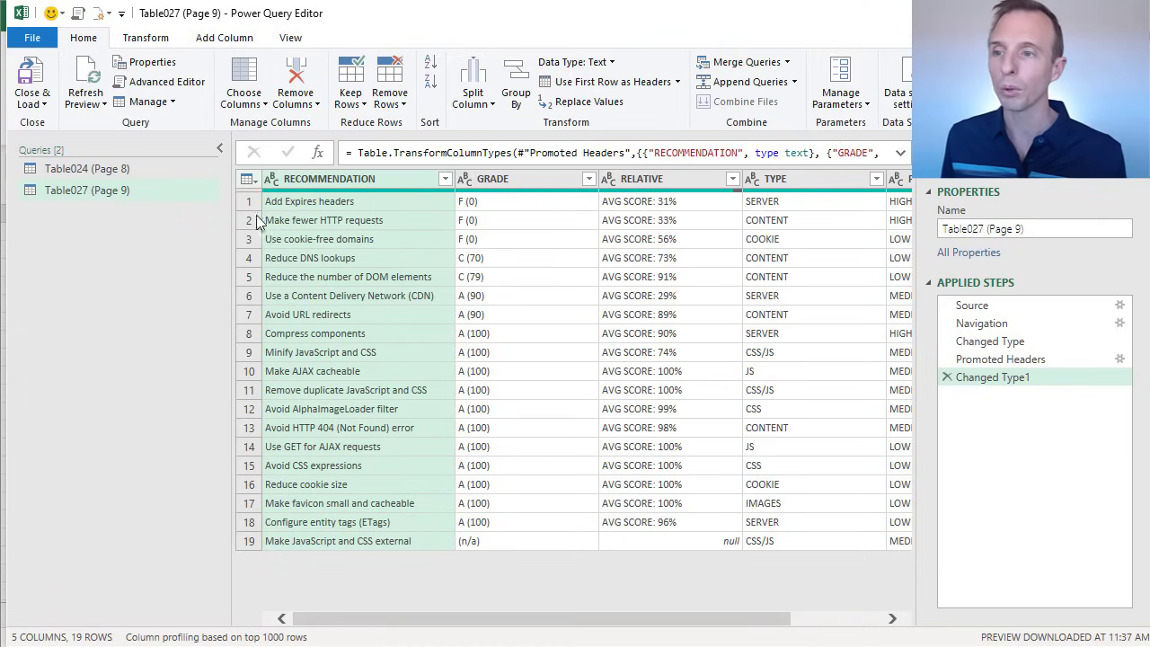
left_click(116, 170)
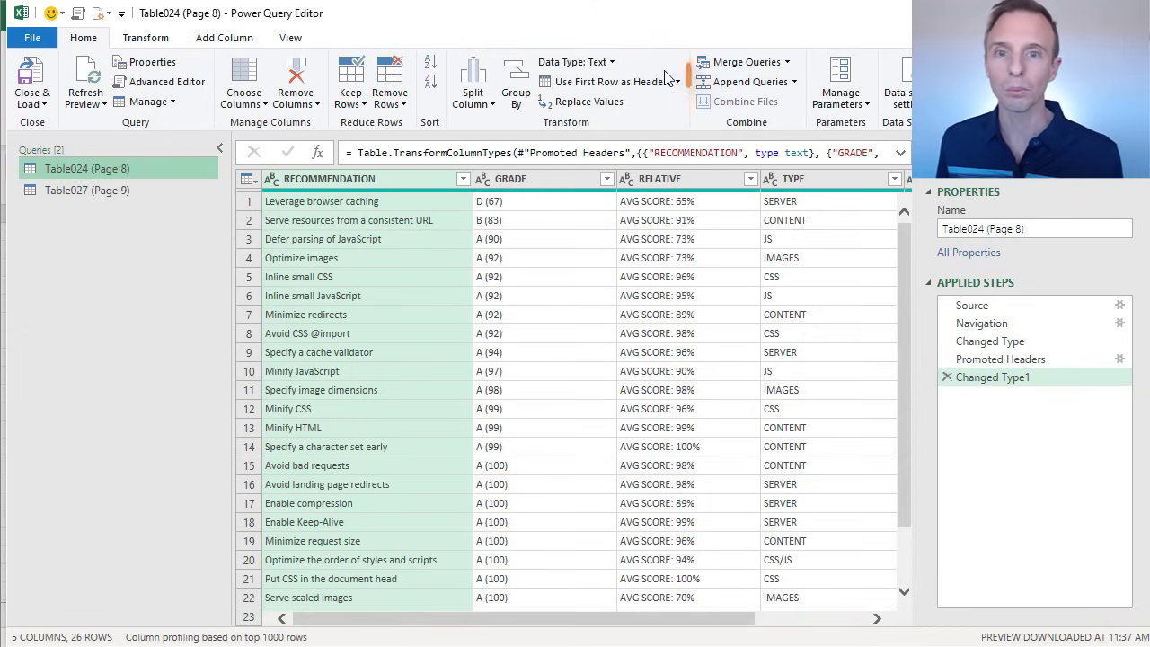
Append Queries as New with Table024 as primary and Table027 appended, creating Append1.
left_click(795, 81)
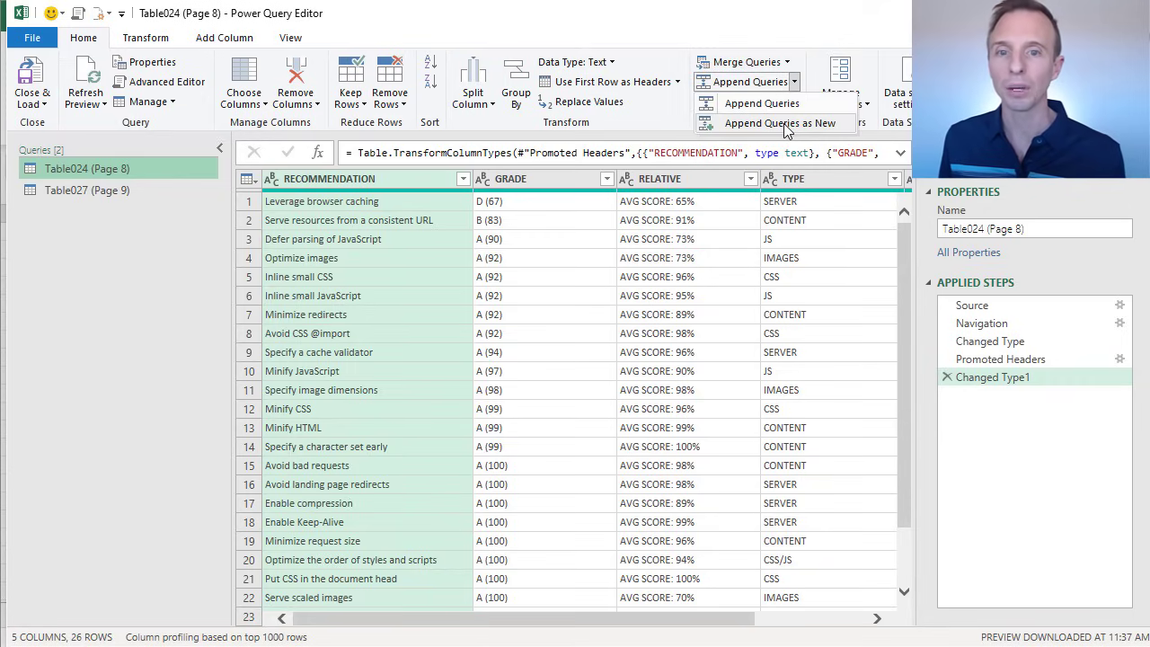
mouse_move(778, 123)
key("Escape")
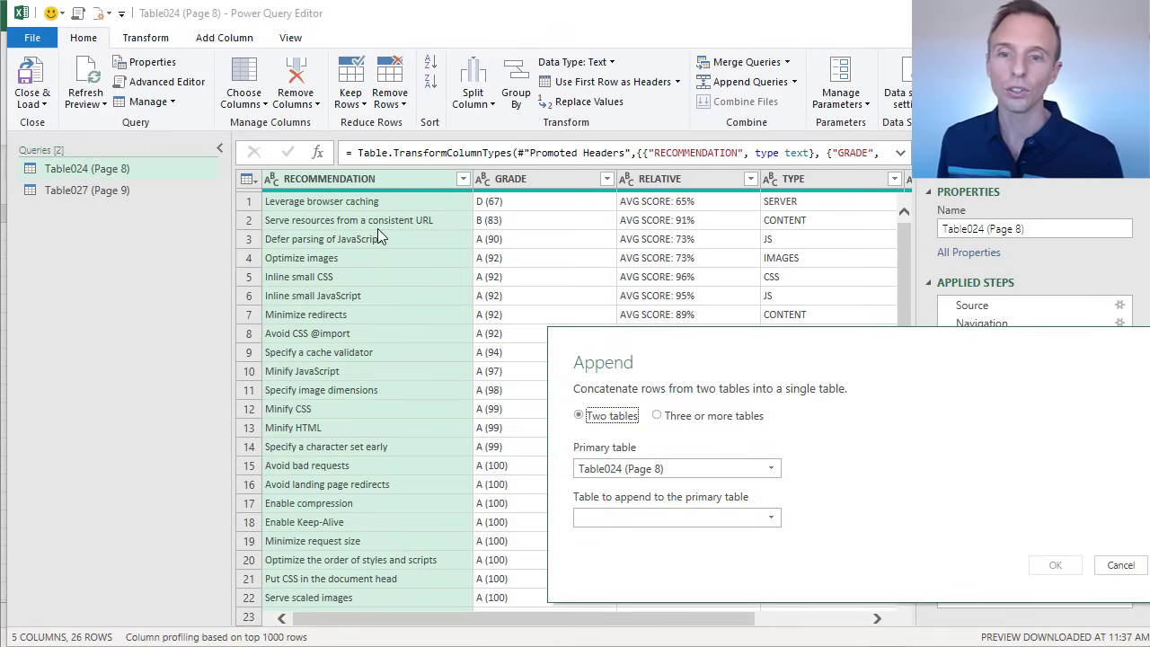
left_click_drag(578, 339, 377, 191)
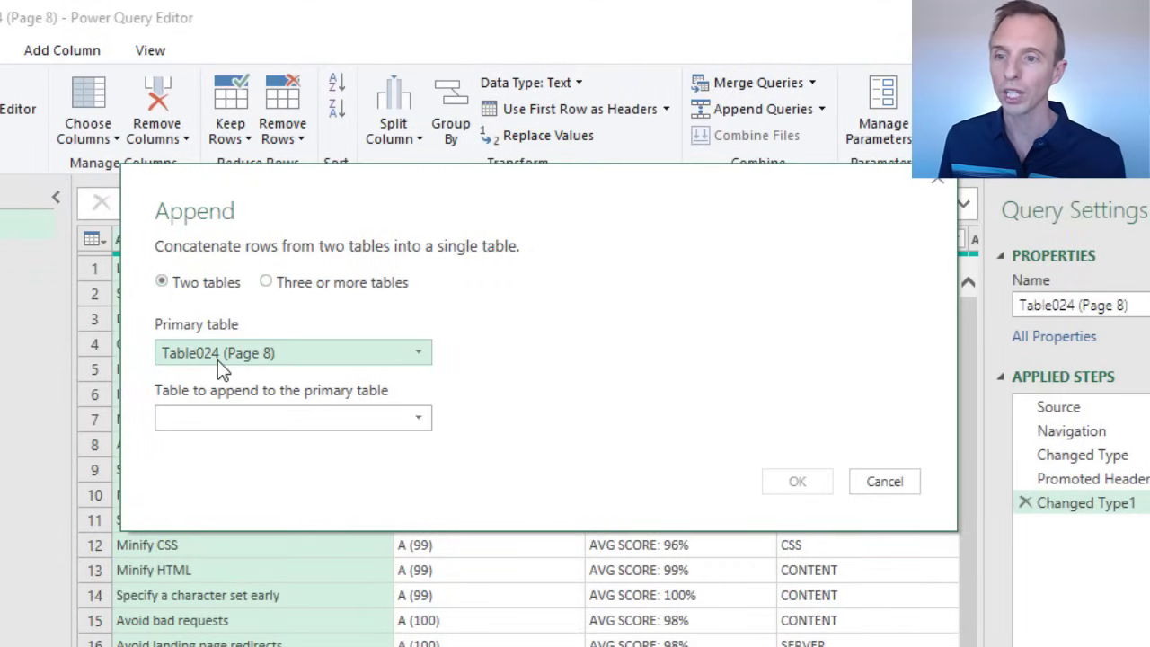
left_click(215, 421)
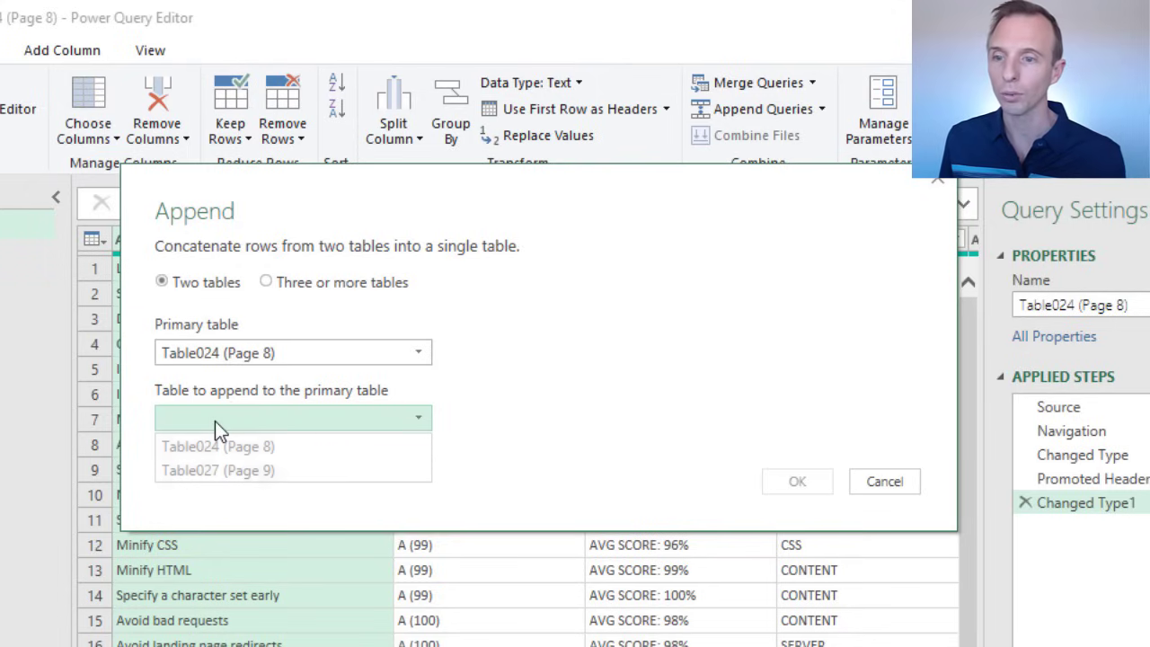
left_click(222, 473)
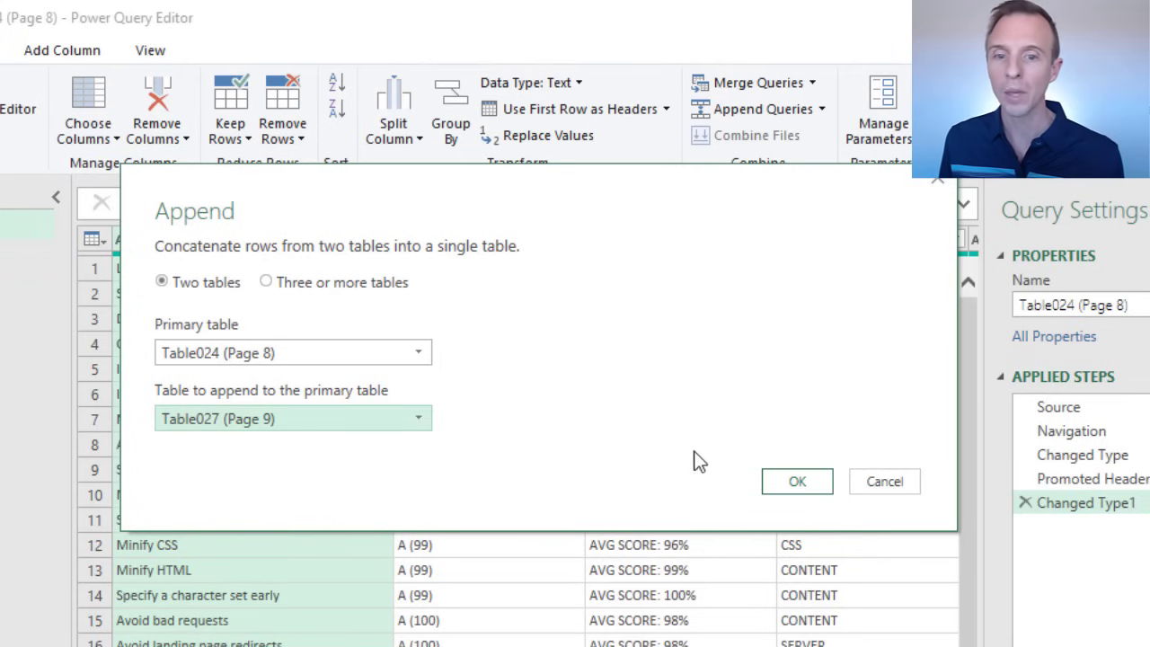
left_click(791, 482)
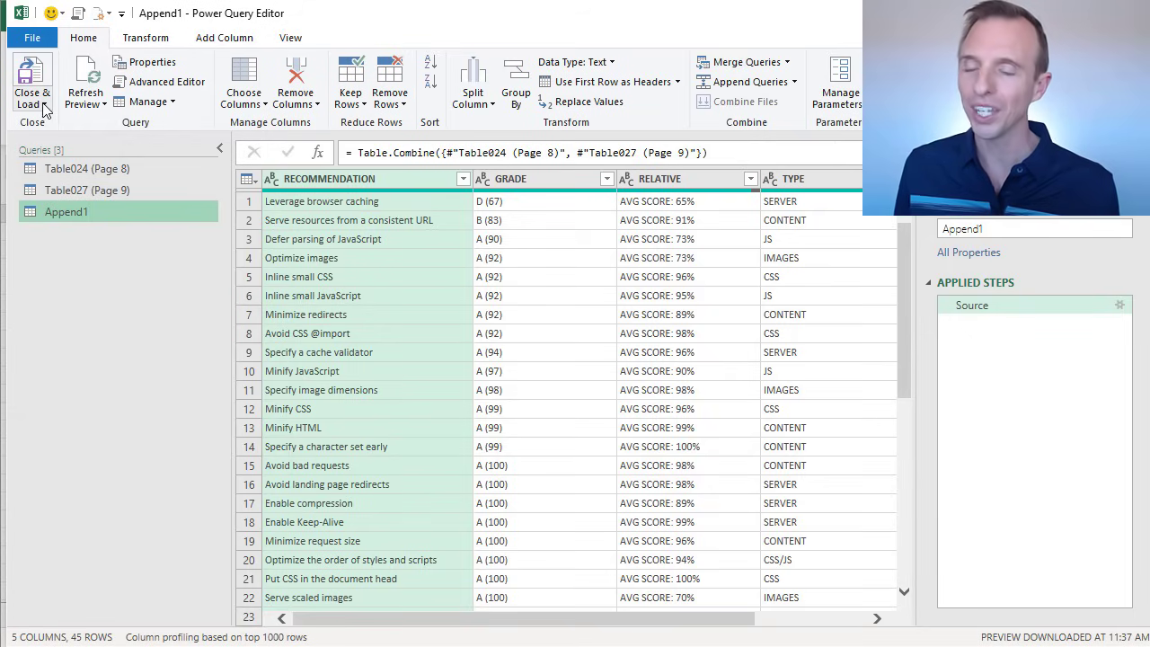
Close the Power Query Editor, loading the queries as Only Create Connection.
left_click(45, 105)
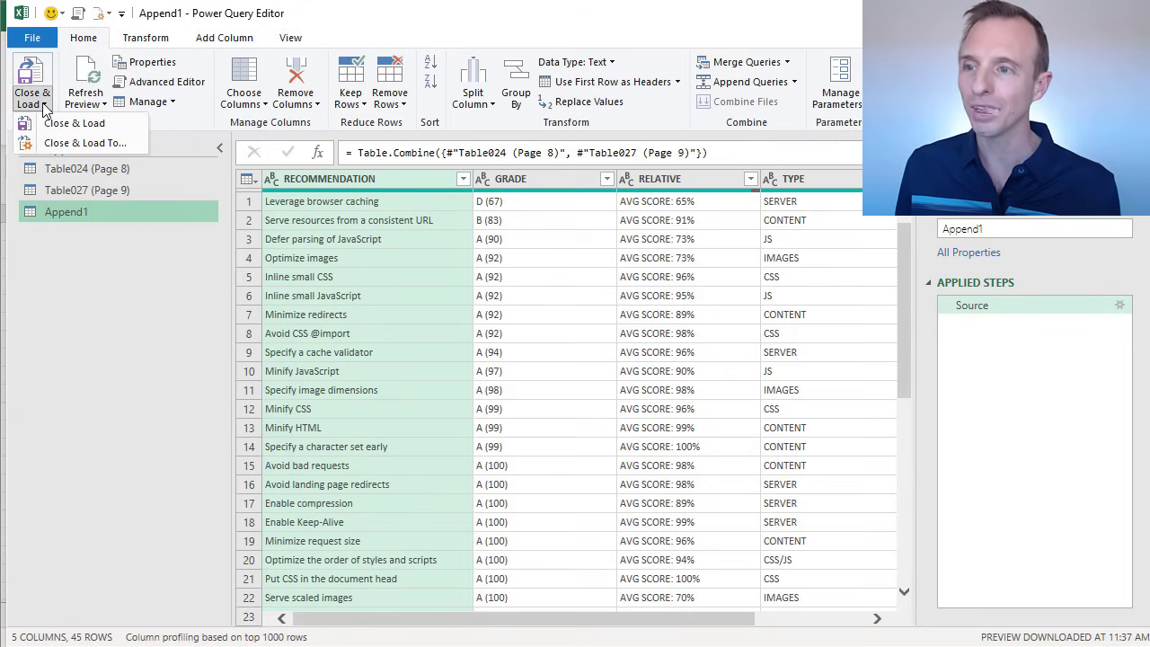
left_click(65, 144)
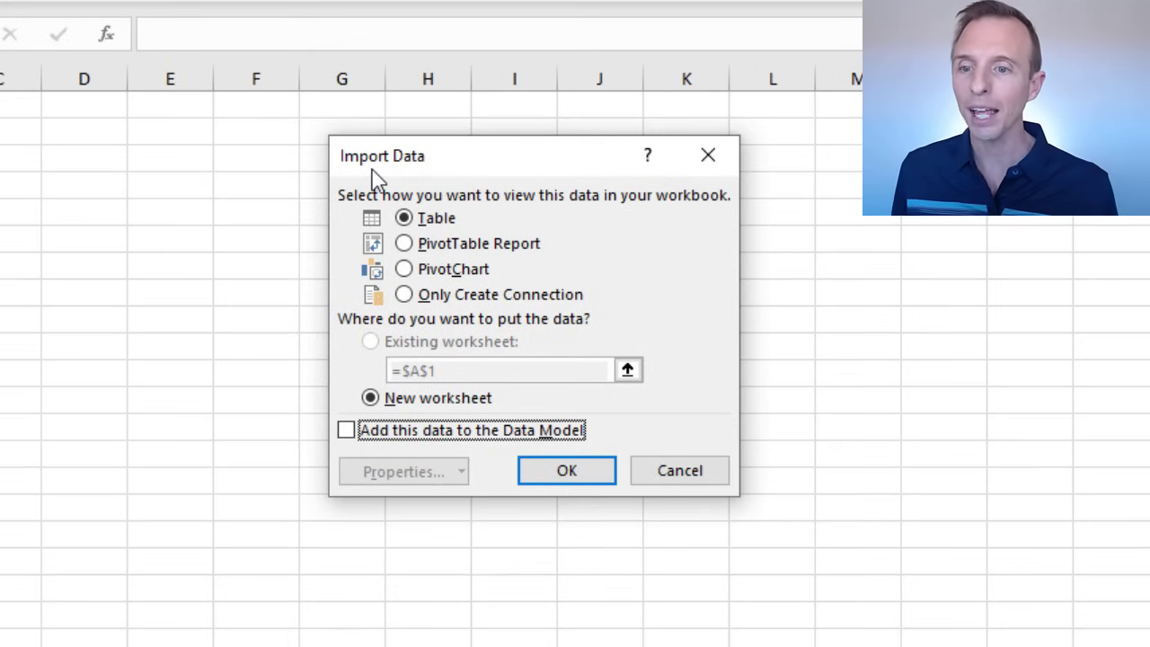
left_click(403, 295)
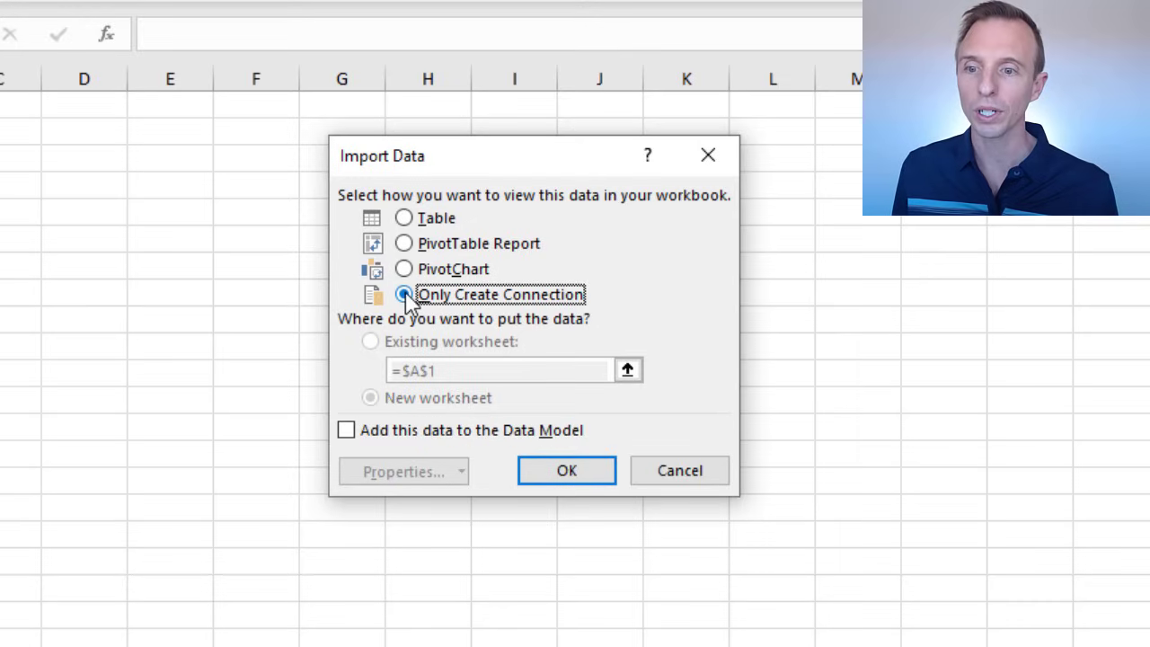
left_click(547, 471)
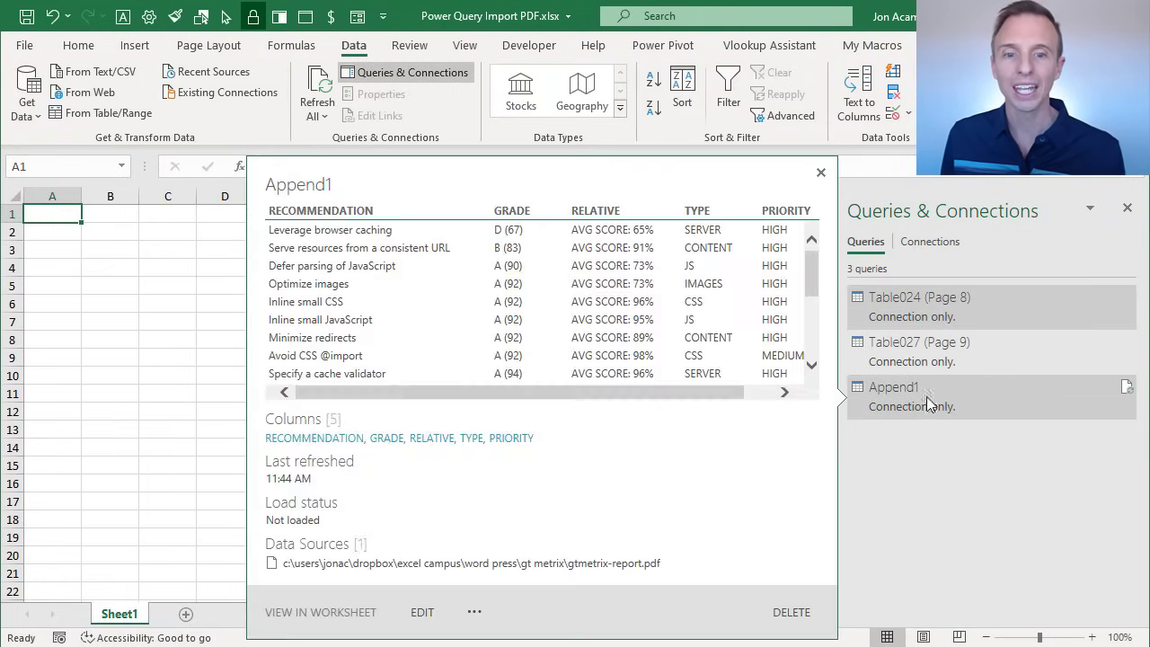
mouse_move(912, 396)
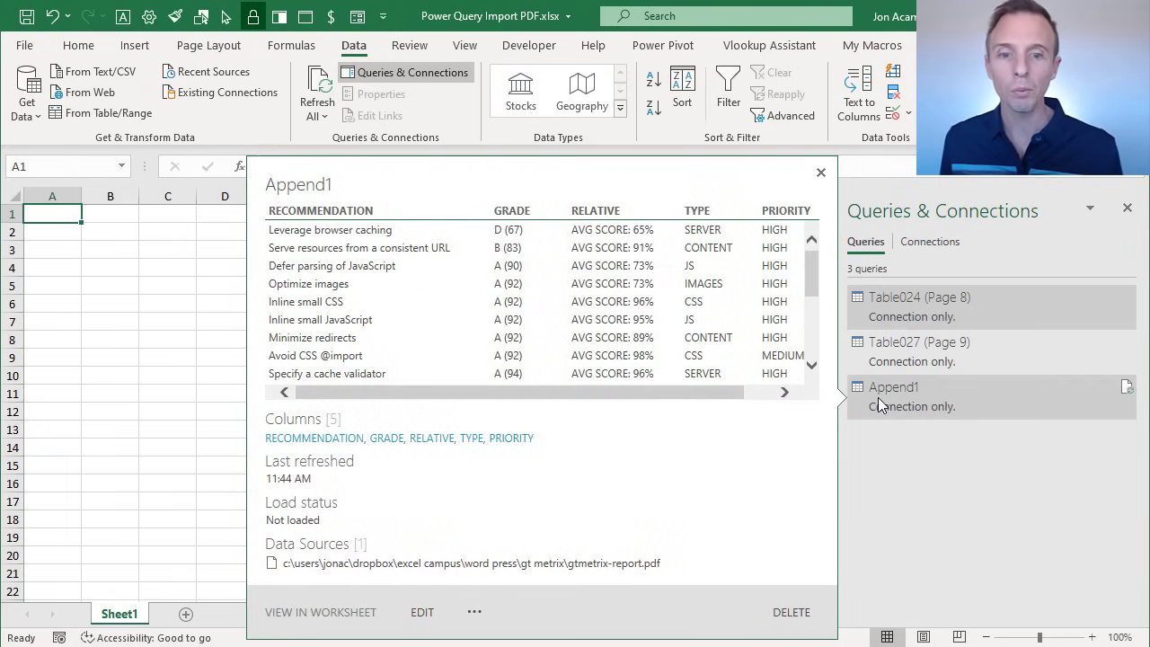
Load the Append1 query as a Table on a new worksheet.
right_click(882, 388)
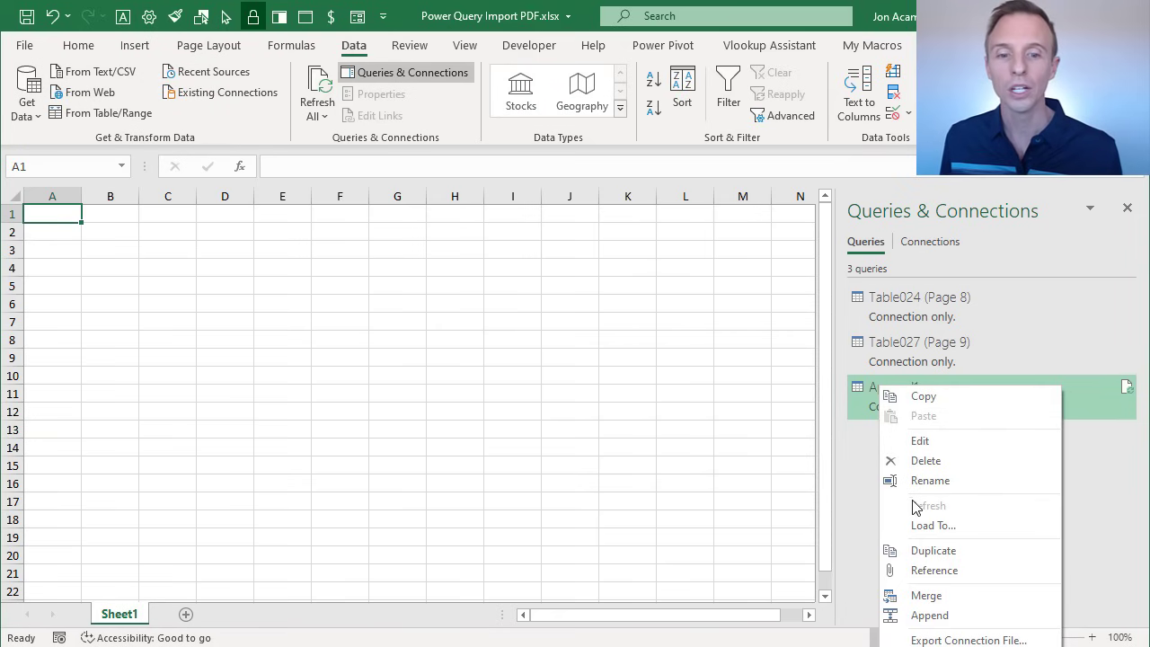
left_click(925, 526)
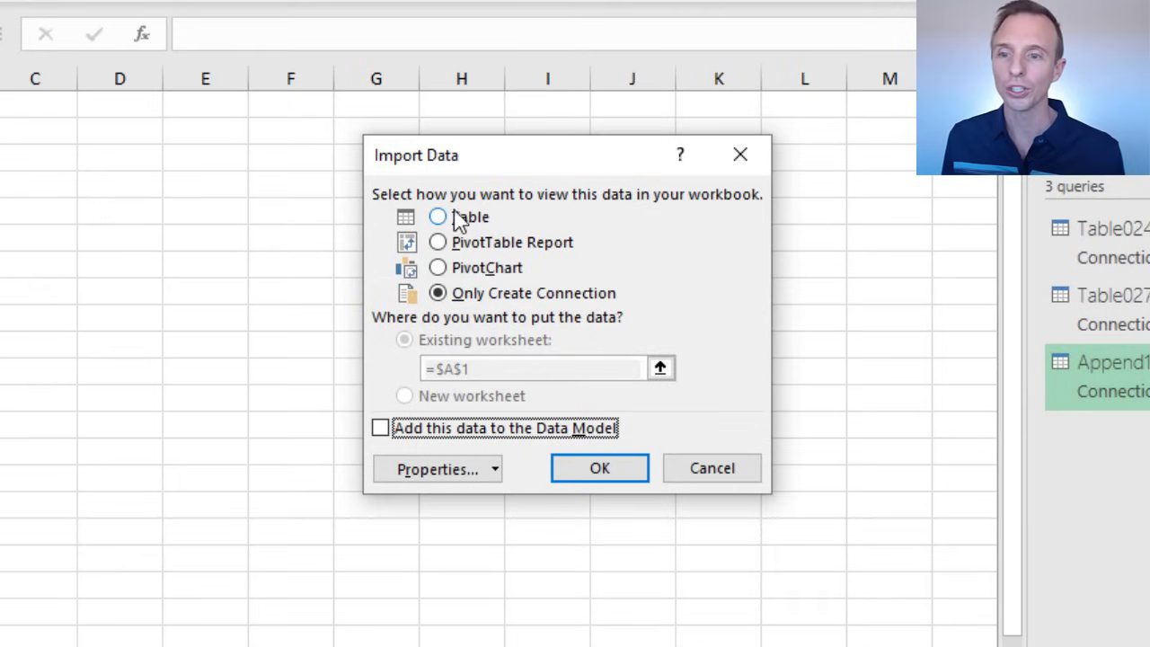
left_click(448, 289)
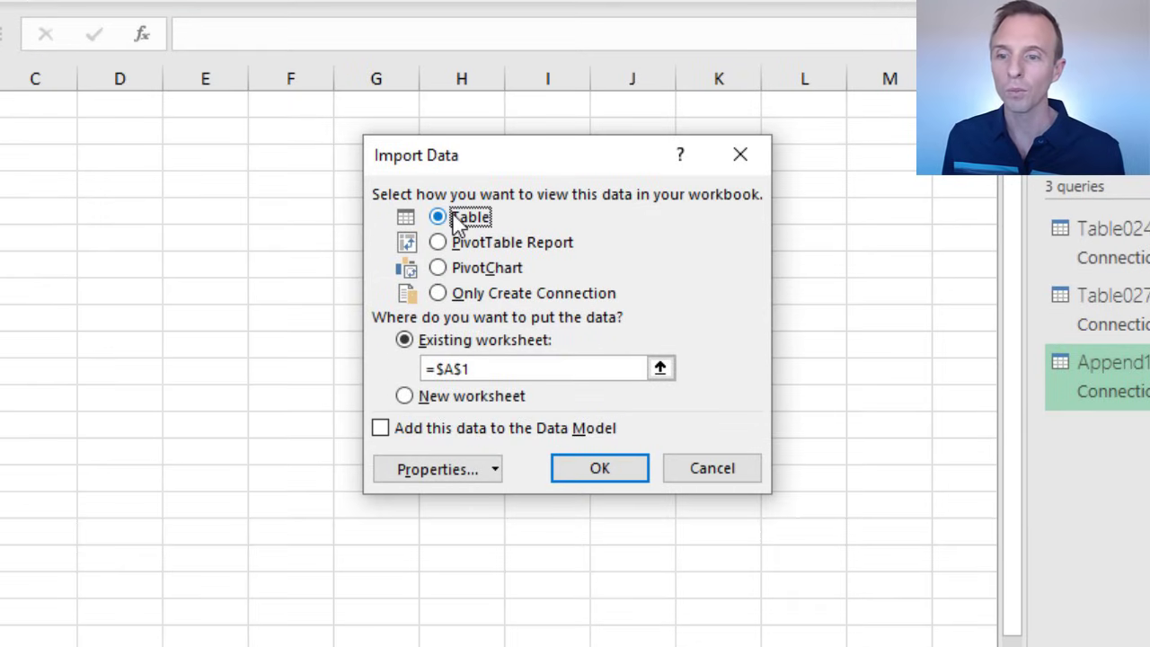
left_click(406, 397)
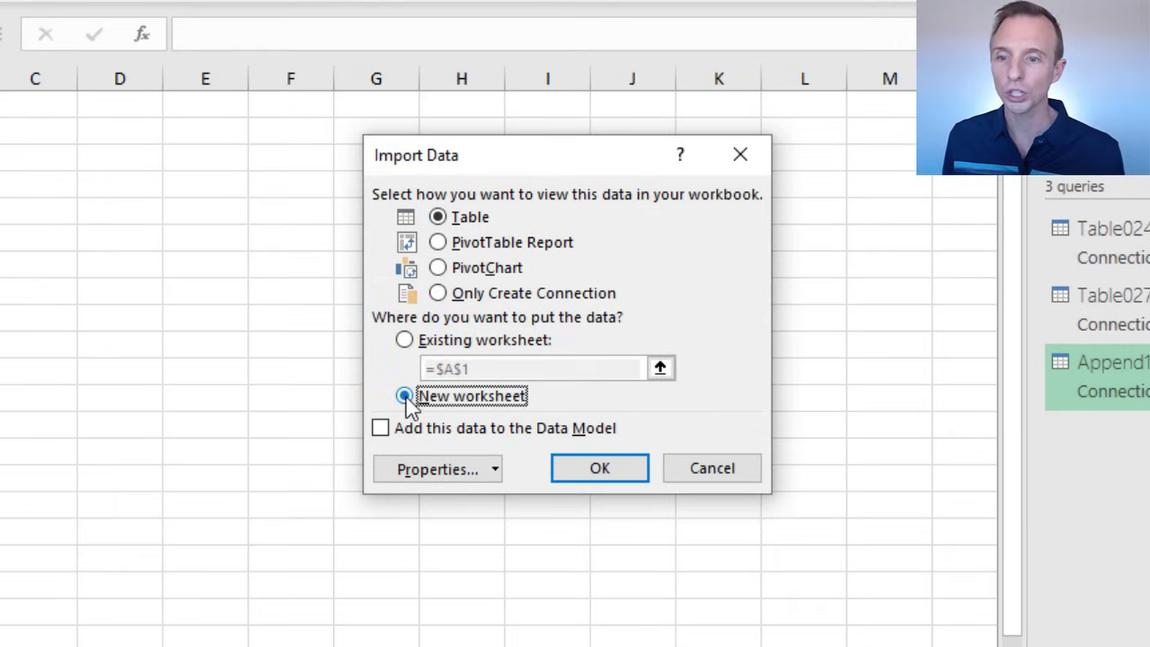
left_click(591, 469)
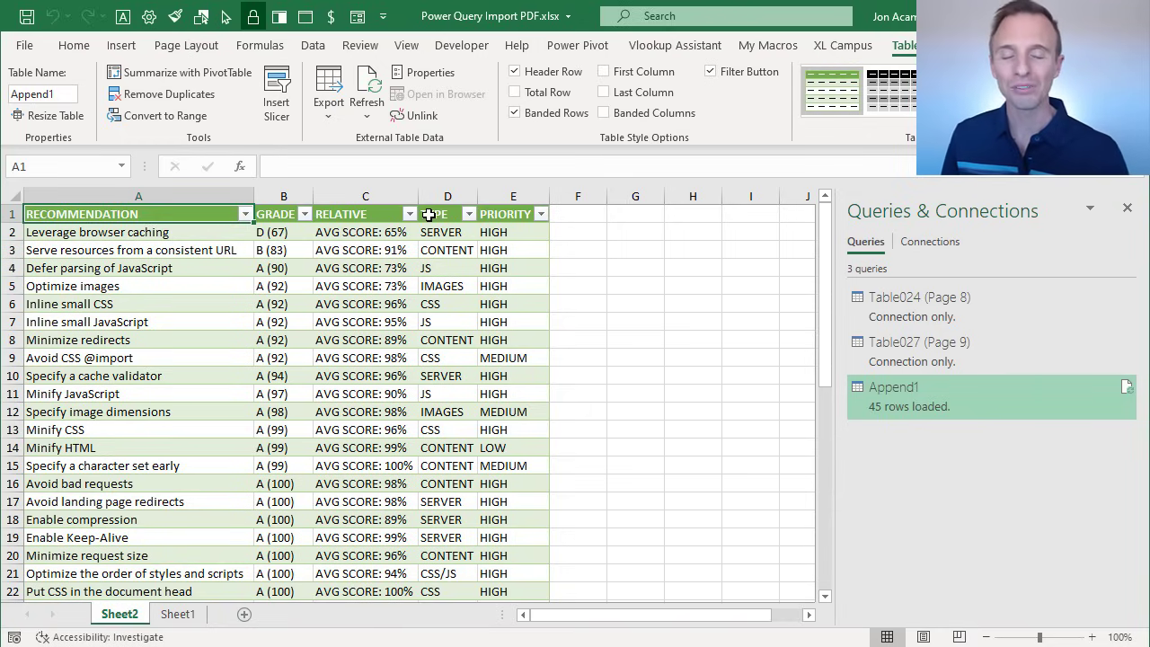
Wait for the Append1 table to finish loading, then show and dismiss the cell Refresh menu.
right_click(332, 279)
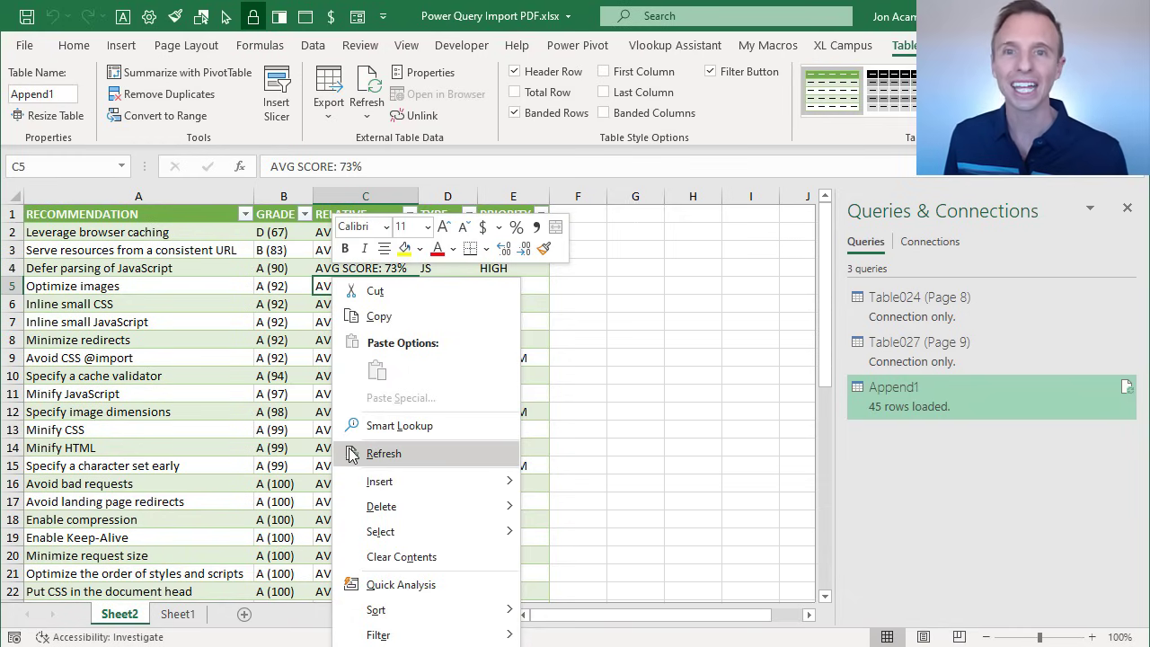
key("Escape")
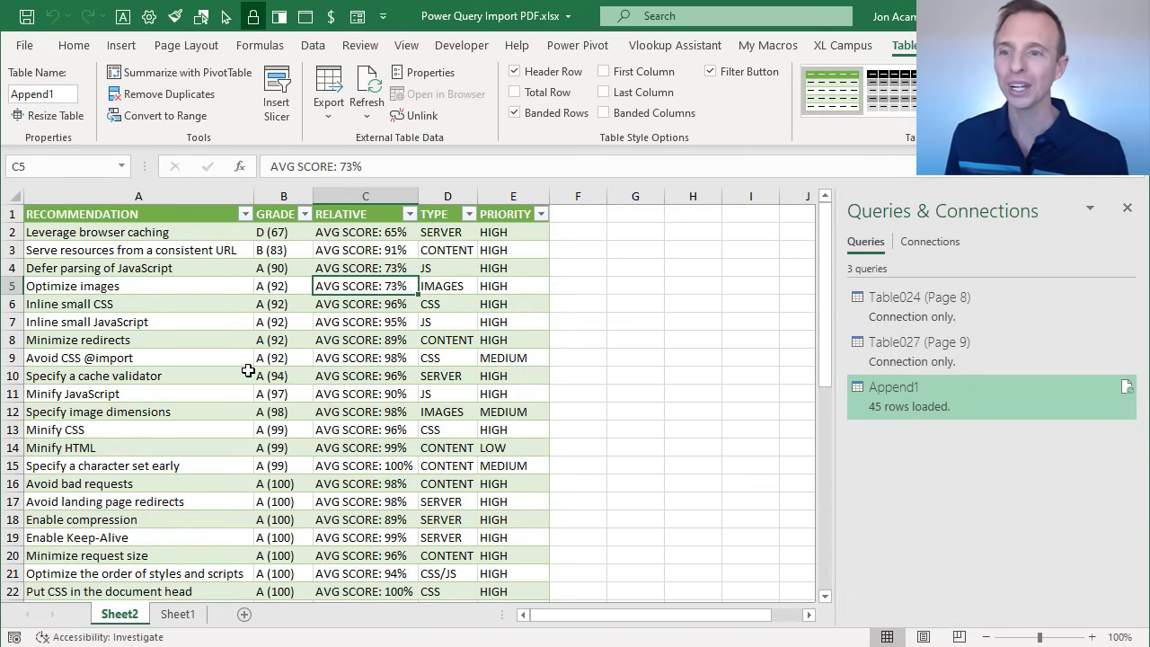